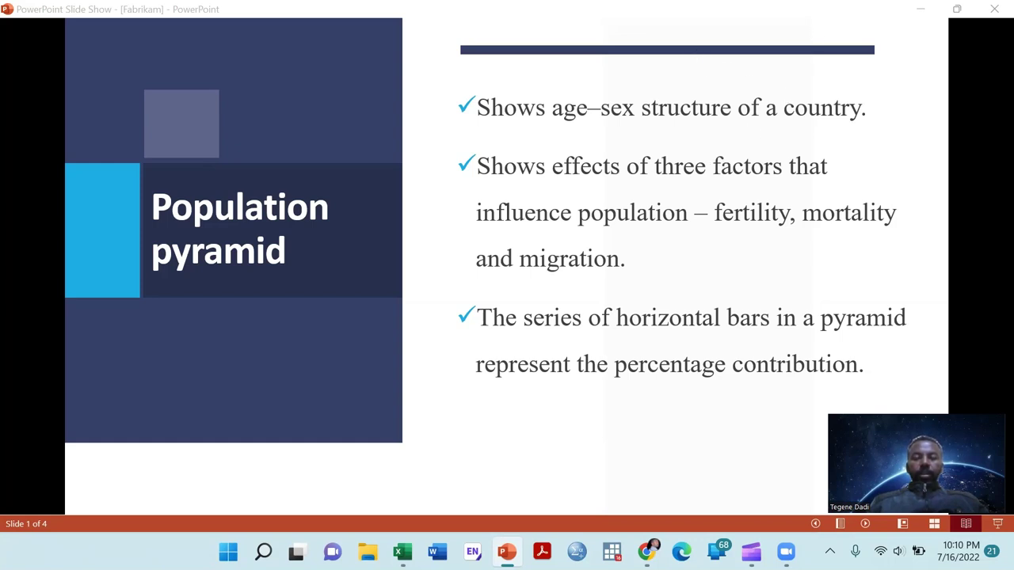
# Go through the population pyramid slides up to the "How to????" slide.
pyautogui.press('Right')
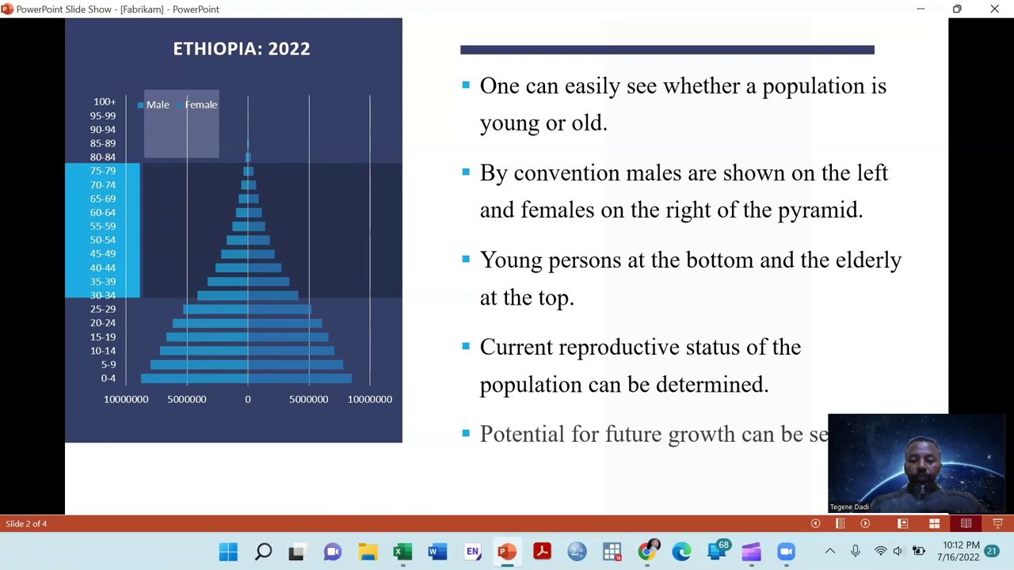
pyautogui.press('Right')
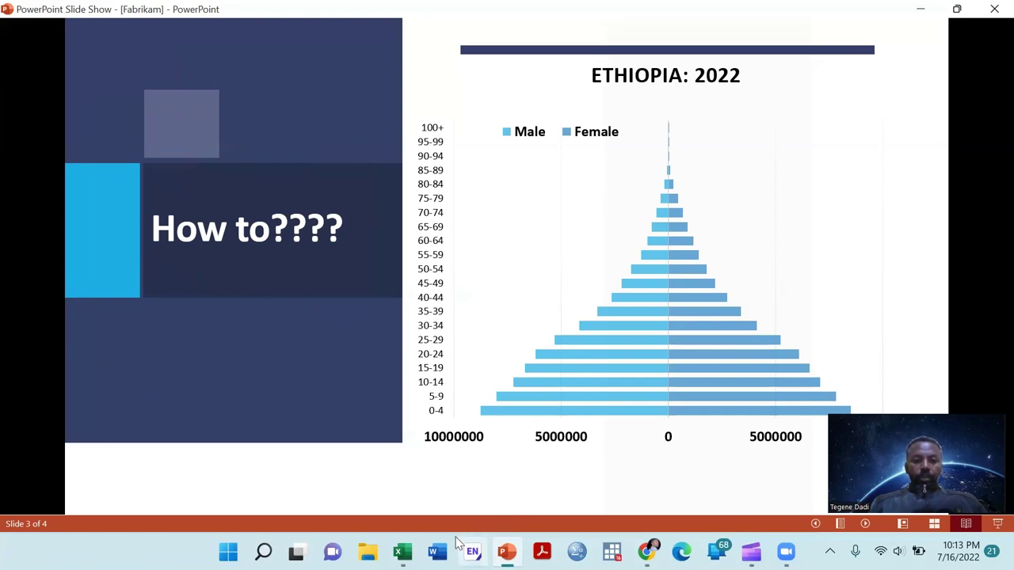
# Switch to the Population pyramid workbook in Excel and show Sheet1.
pyautogui.moveTo(402, 552)
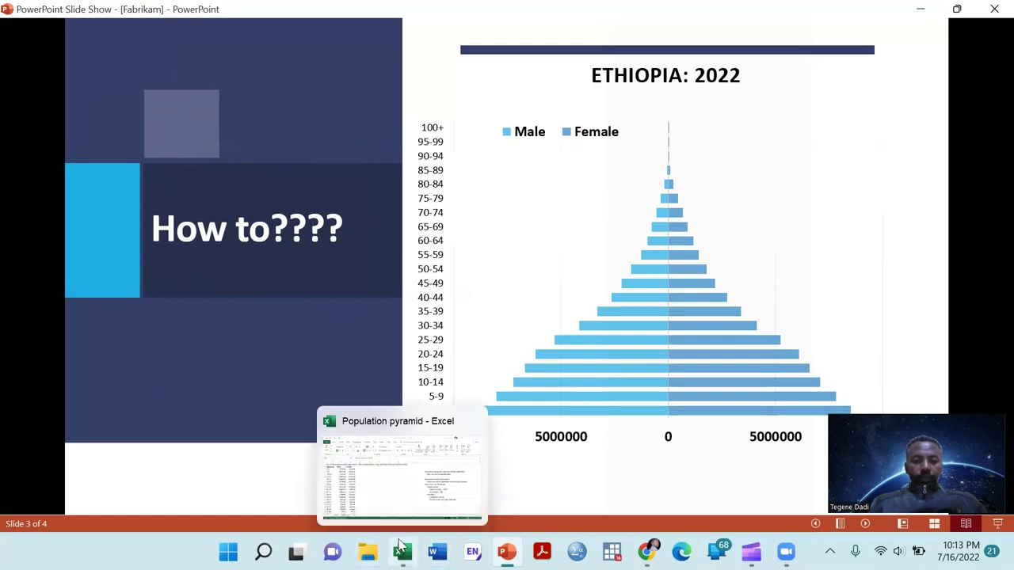
pyautogui.click(405, 492)
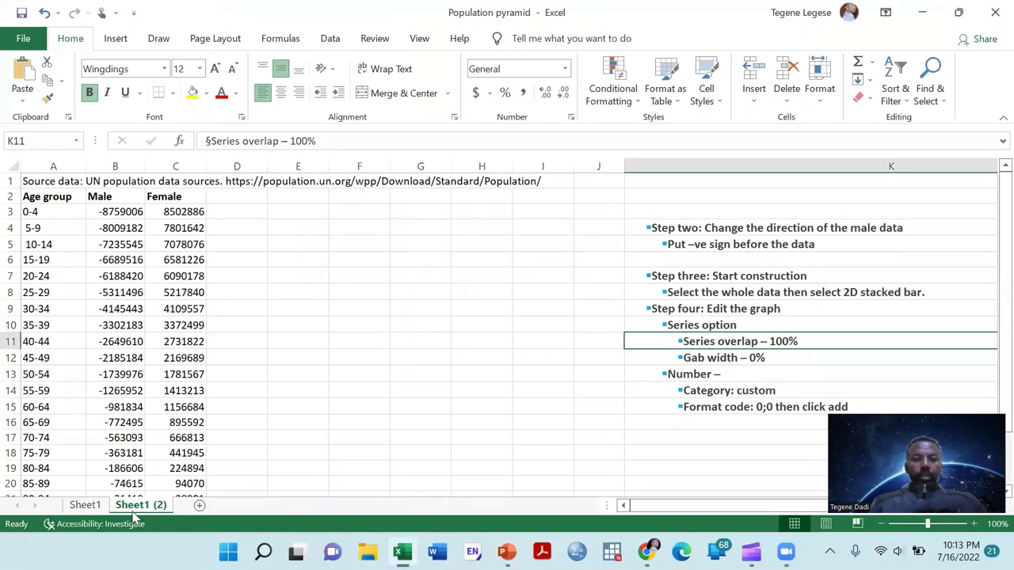
pyautogui.click(91, 509)
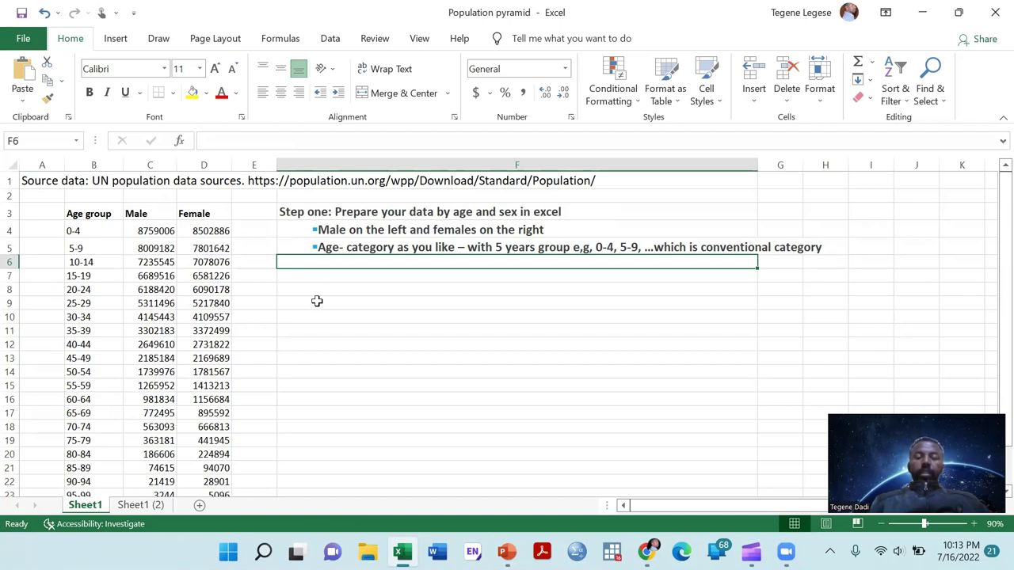
# Examine the step-one notes, the data source line and the Age group, Male and Female columns on Sheet1.
pyautogui.click(364, 229)
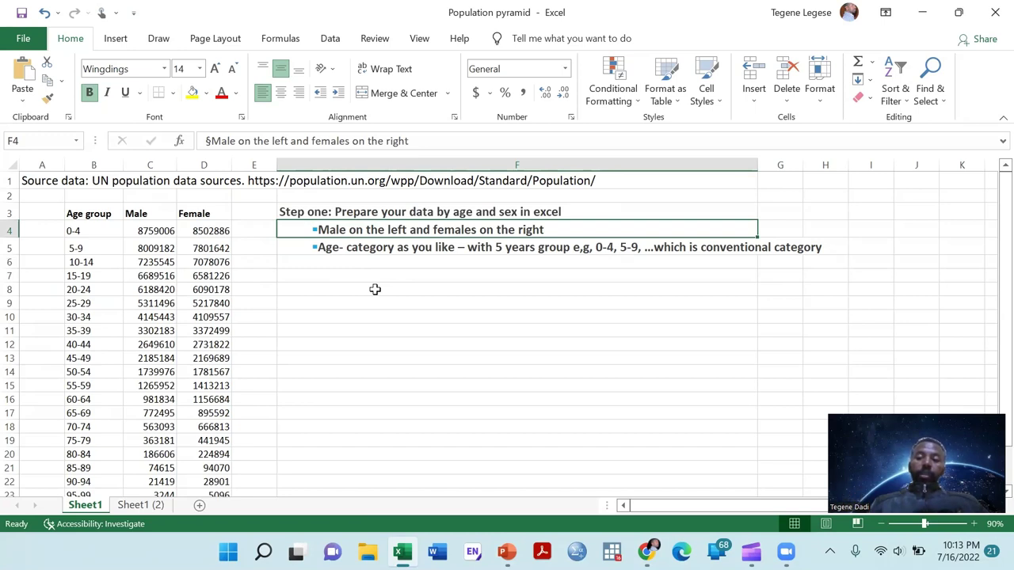
pyautogui.click(149, 165)
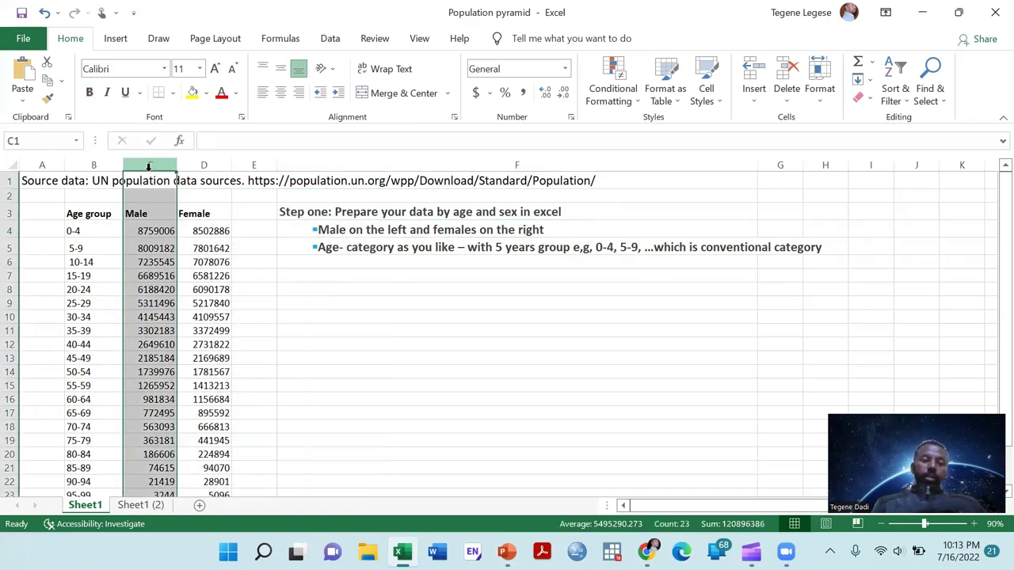
pyautogui.click(203, 164)
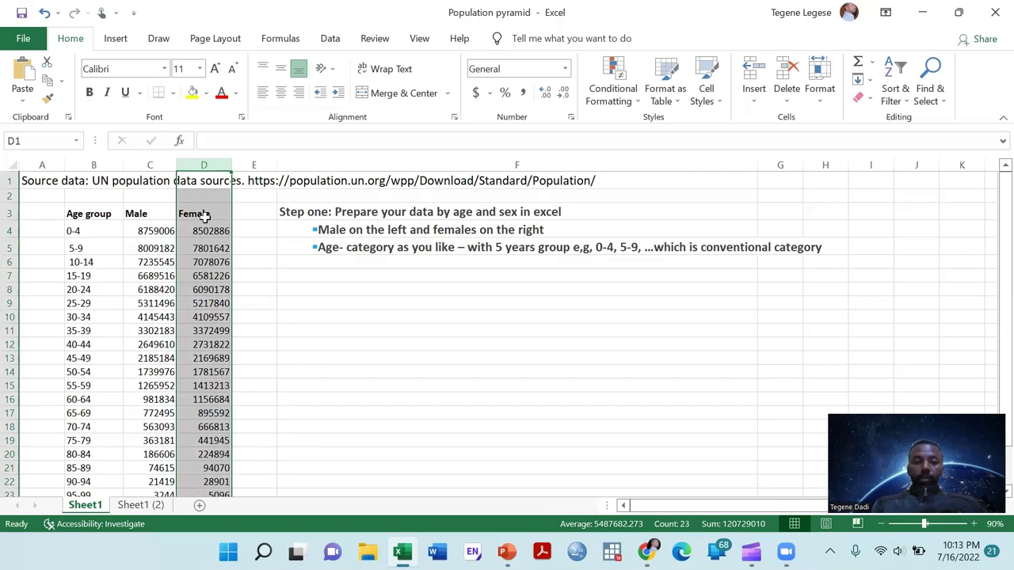
pyautogui.click(93, 214)
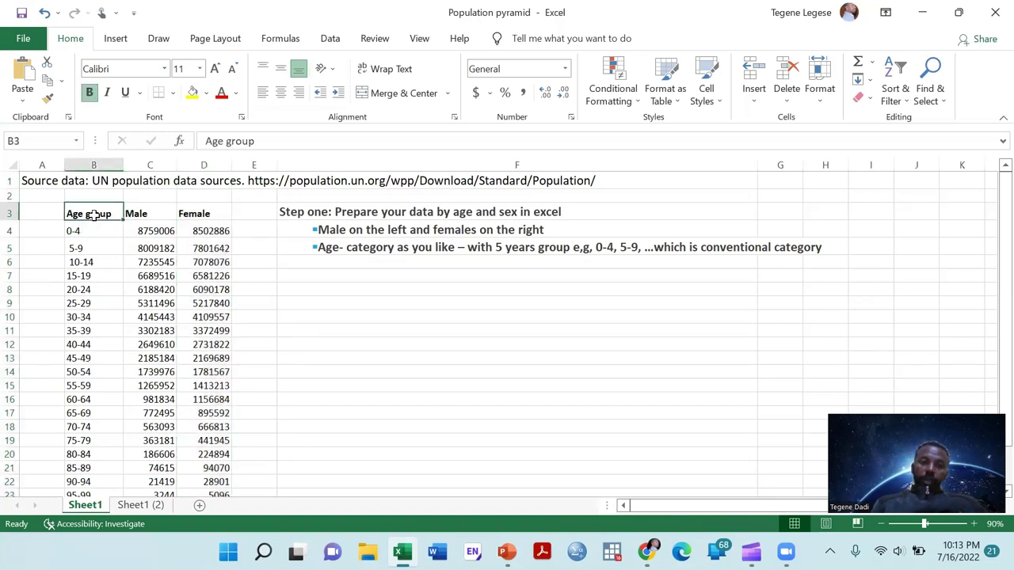
pyautogui.click(101, 166)
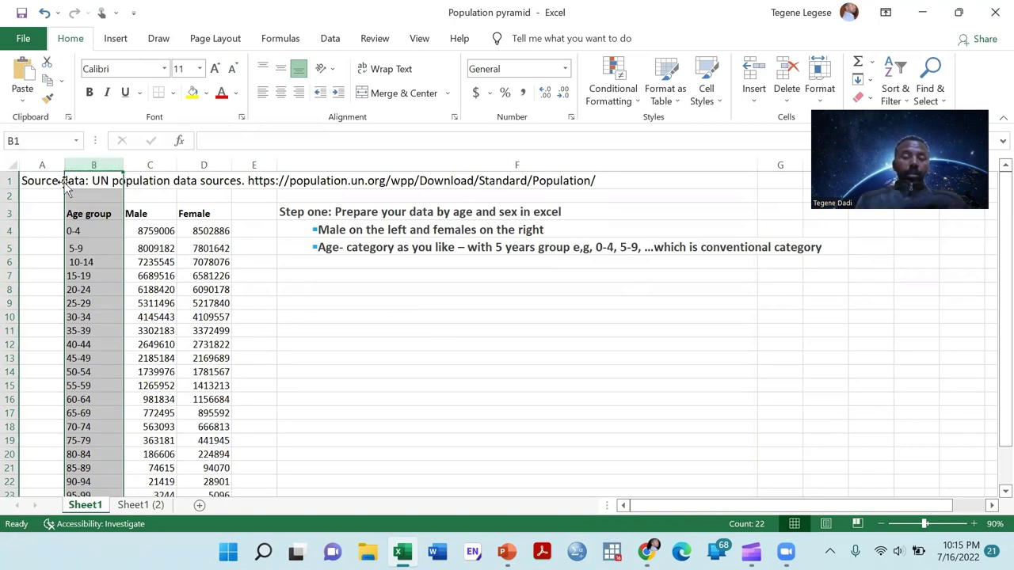
pyautogui.click(79, 228)
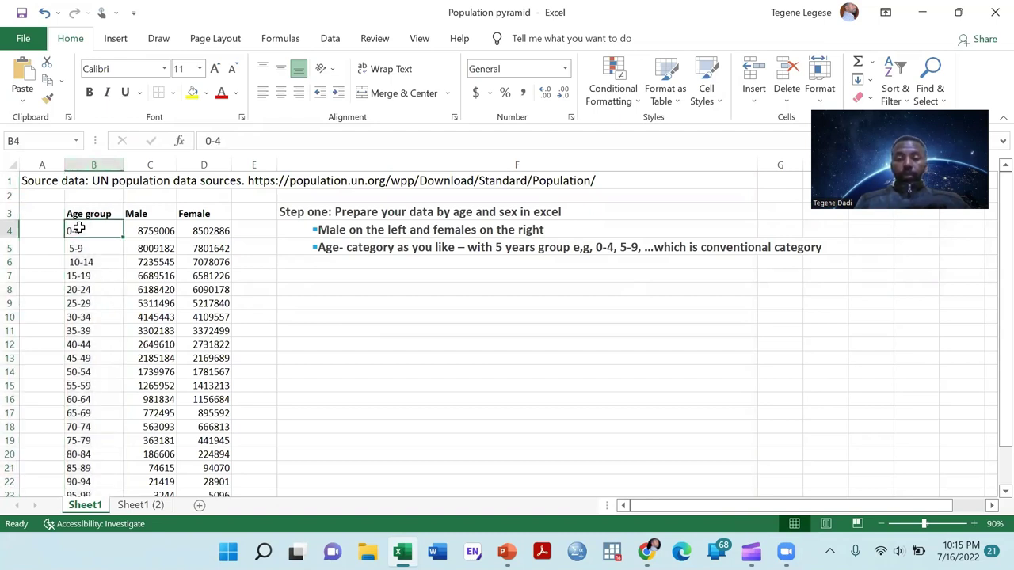
pyautogui.click(141, 217)
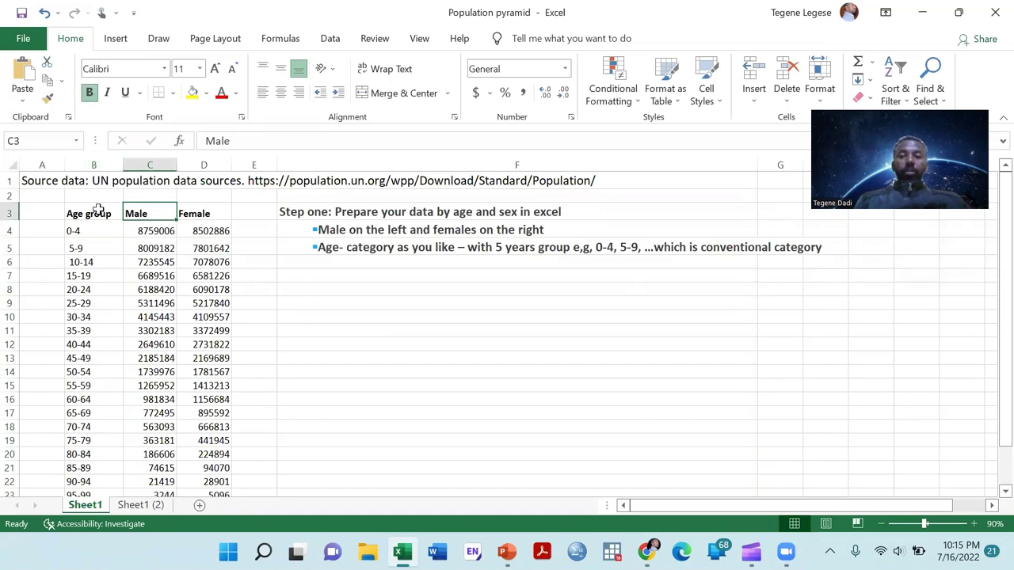
pyautogui.click(49, 181)
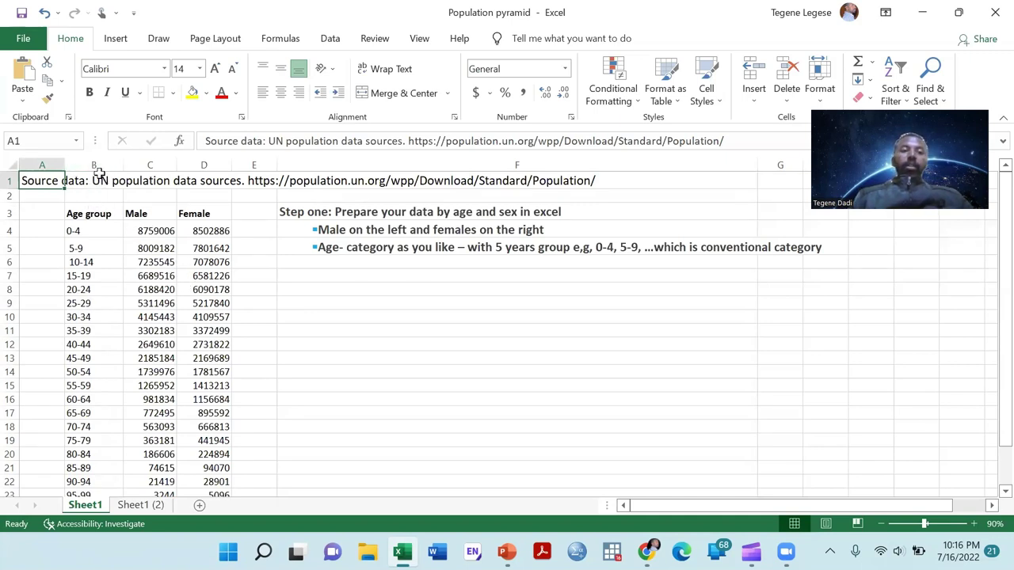
pyautogui.moveTo(93, 165); pyautogui.dragTo(204, 198)
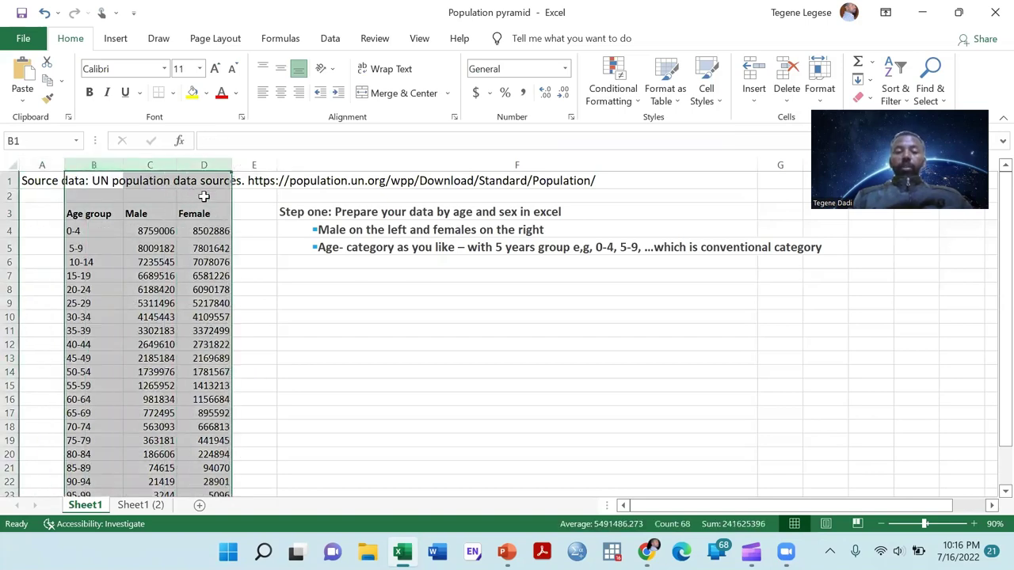
pyautogui.click(212, 276)
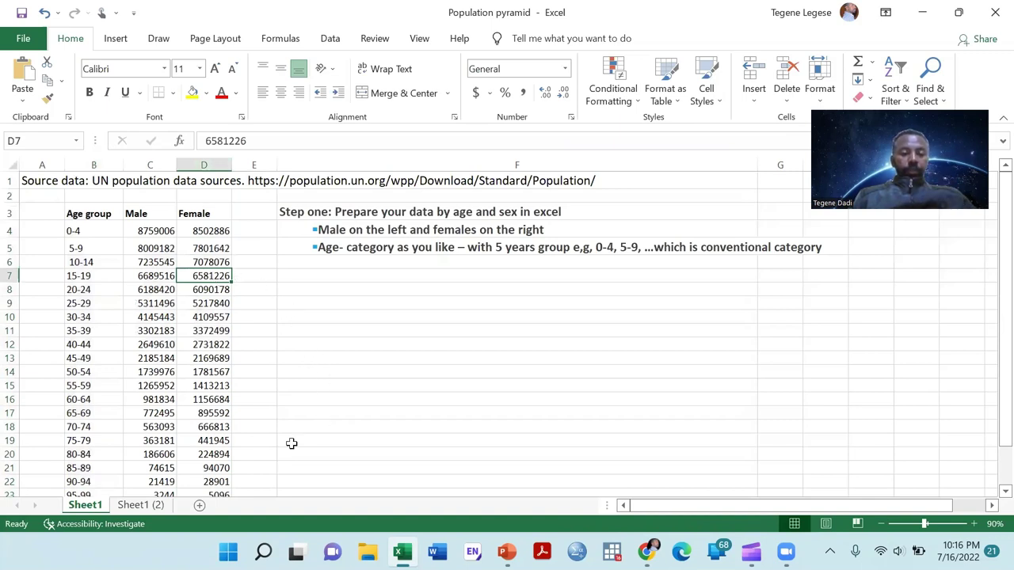
# Show Sheet1 (2) and confirm the male count for age group 0-4 in B3 as -8759006.
pyautogui.click(158, 506)
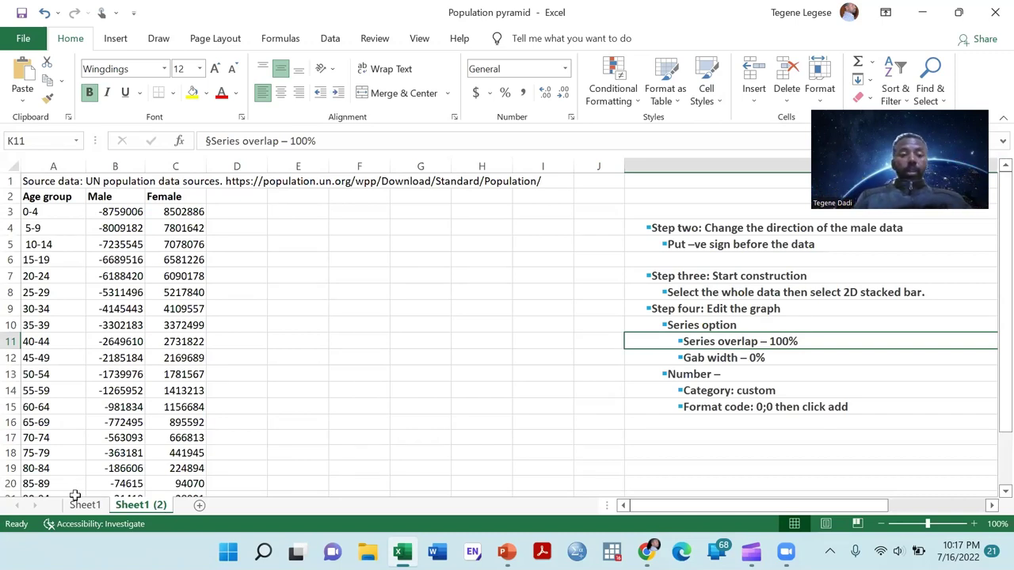
pyautogui.click(109, 212)
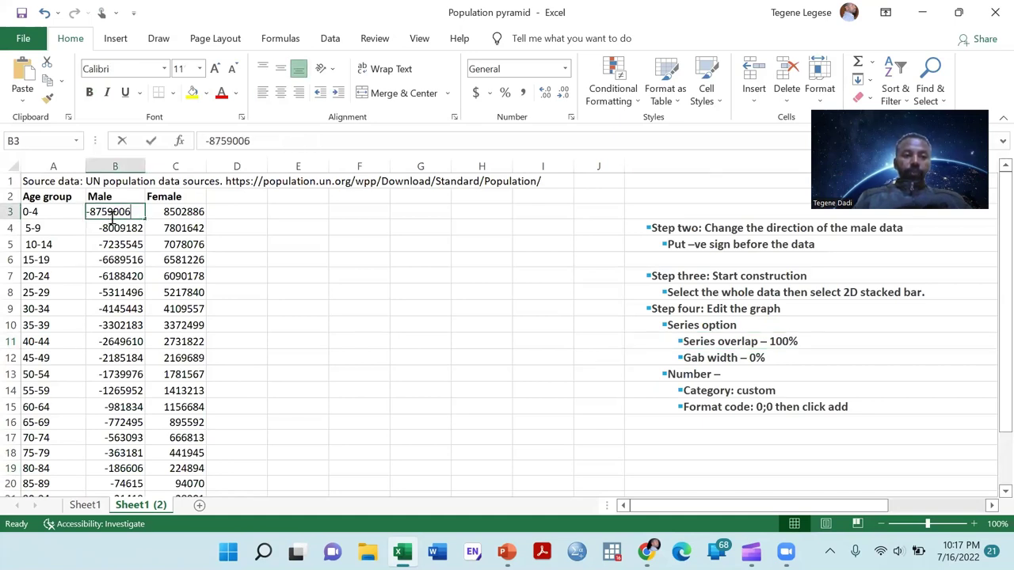
pyautogui.doubleClick(91, 212)
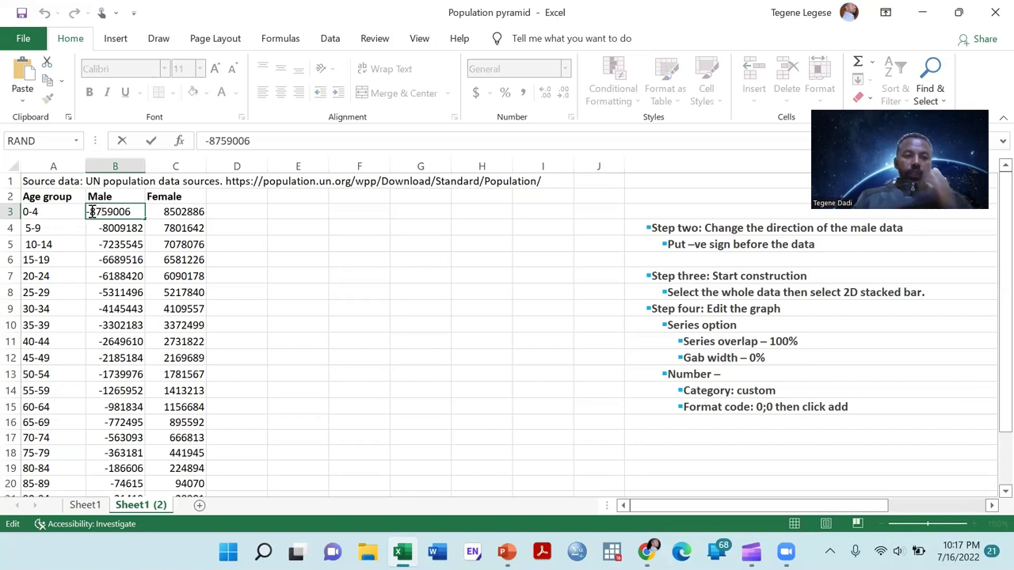
pyautogui.click(107, 230)
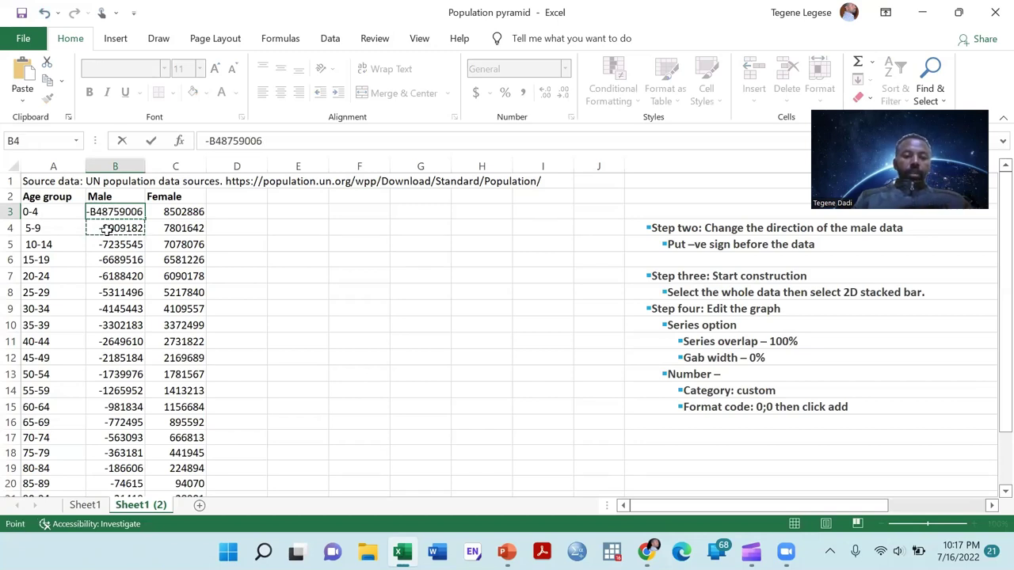
pyautogui.press('BackSpace')
pyautogui.press('Escape')
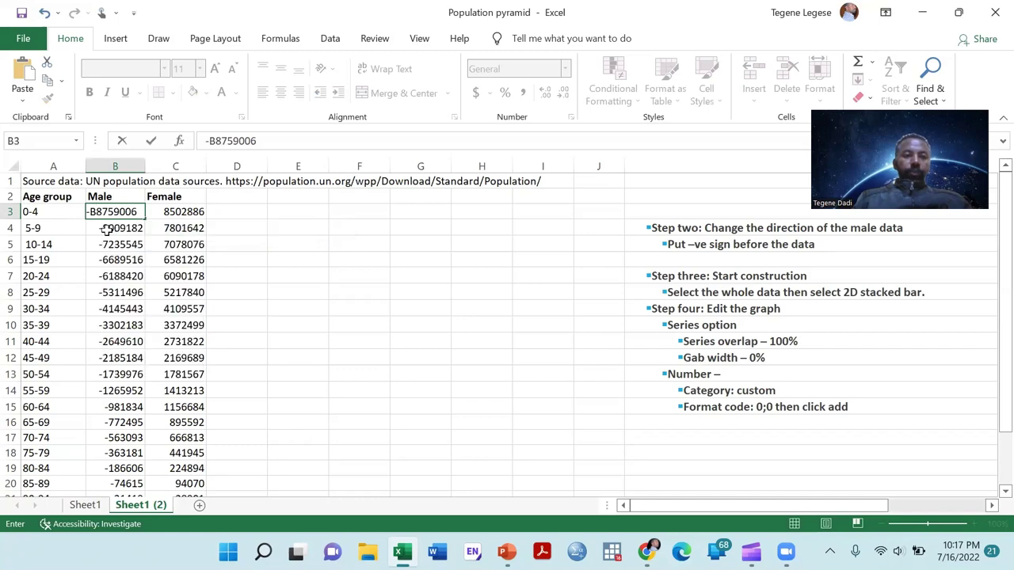
pyautogui.press('BackSpace')
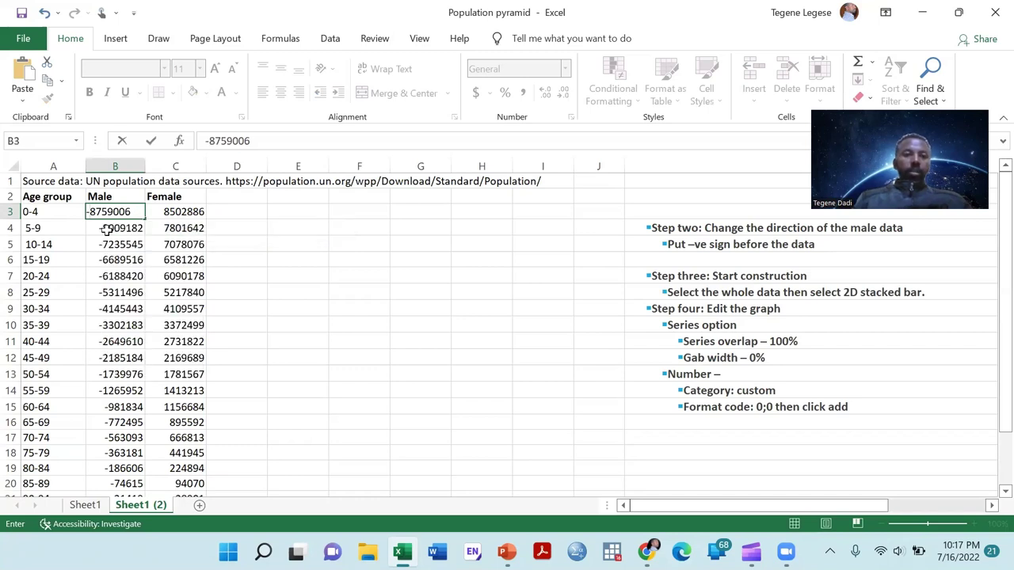
pyautogui.press('Return')
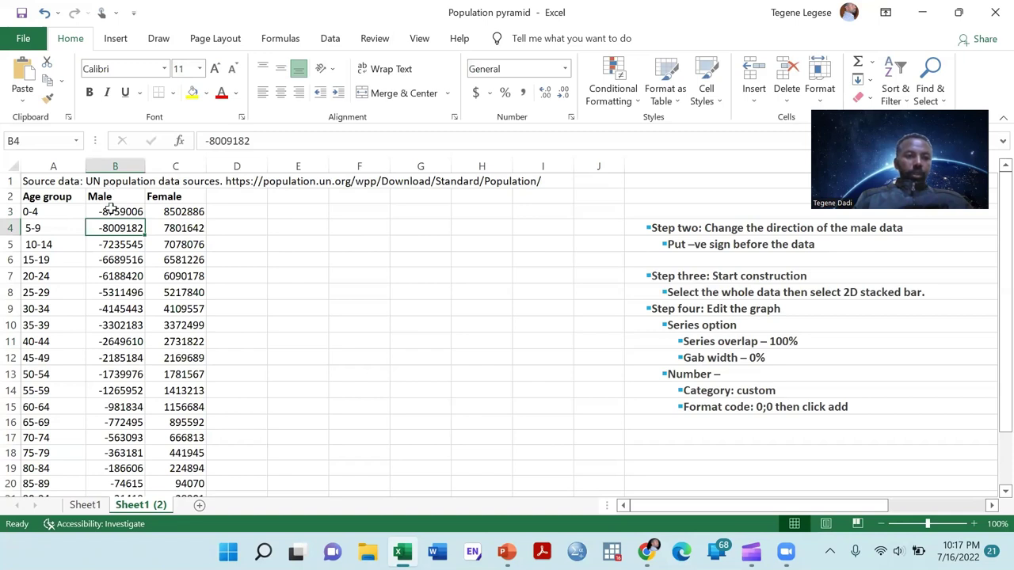
# Review the negative male values in B3:B23 against the positive female values.
pyautogui.moveTo(112, 211); pyautogui.dragTo(117, 471)
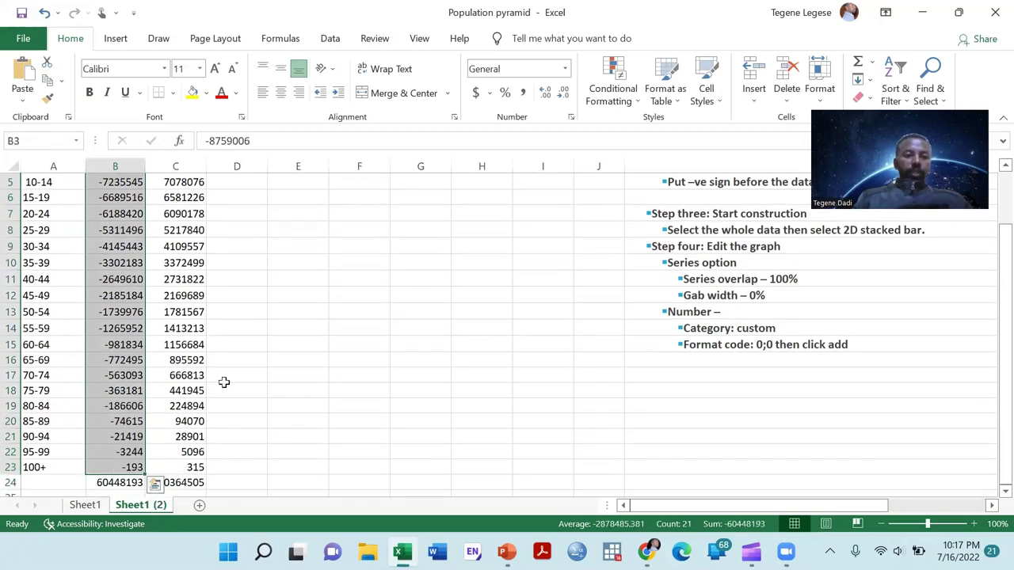
pyautogui.scroll(2, 224, 382)
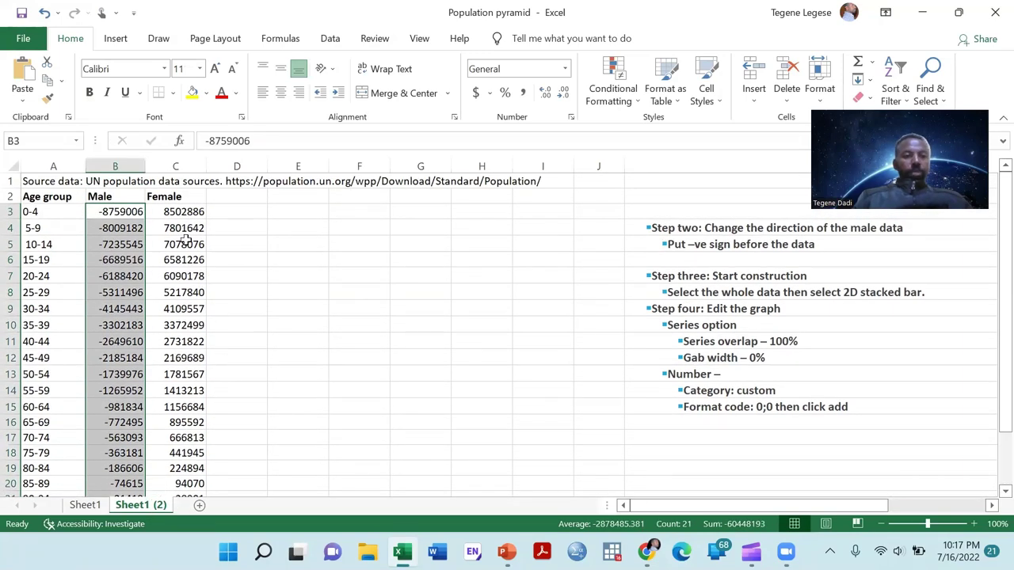
pyautogui.click(192, 228)
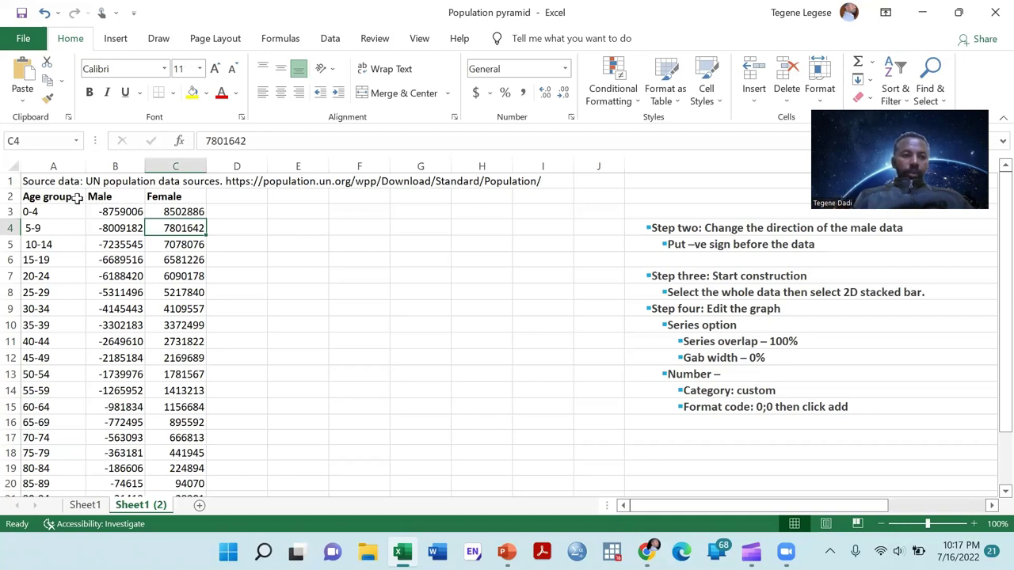
# Insert a 2-D stacked bar chart from the age group, male and female data in A2:C23 and place it just beside the table.
pyautogui.moveTo(61, 197); pyautogui.dragTo(201, 450)
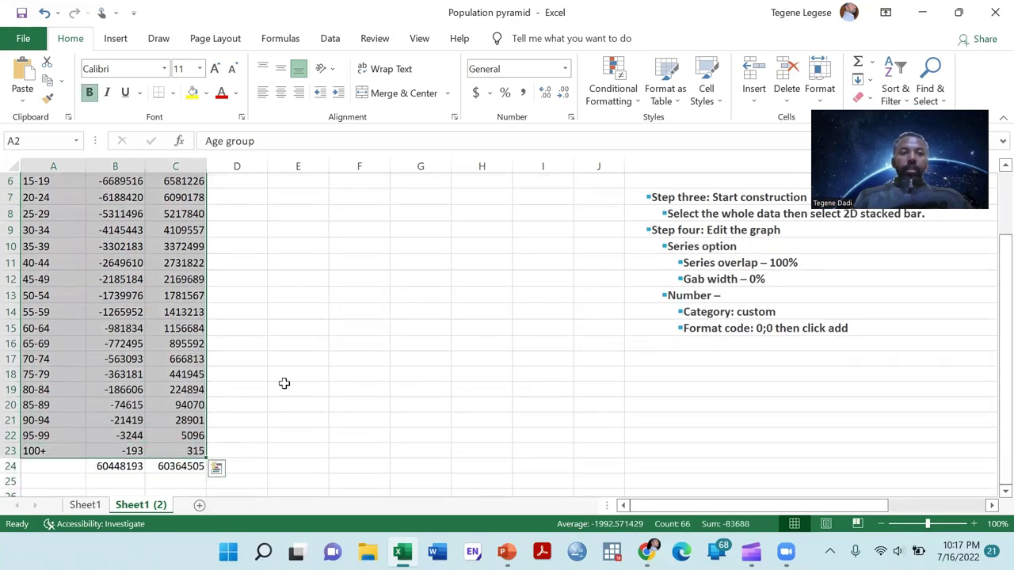
pyautogui.scroll(2, 284, 383)
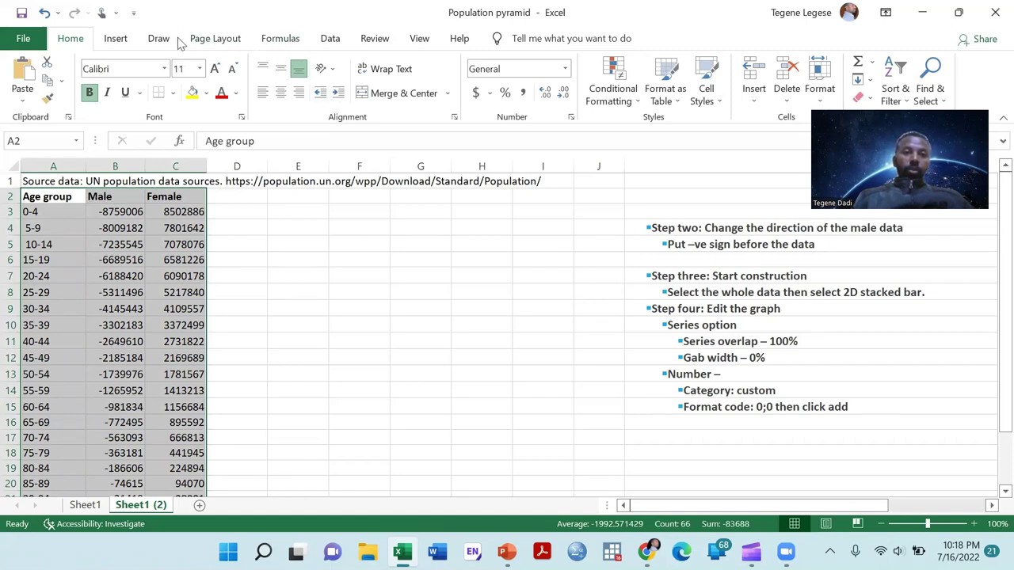
pyautogui.click(116, 38)
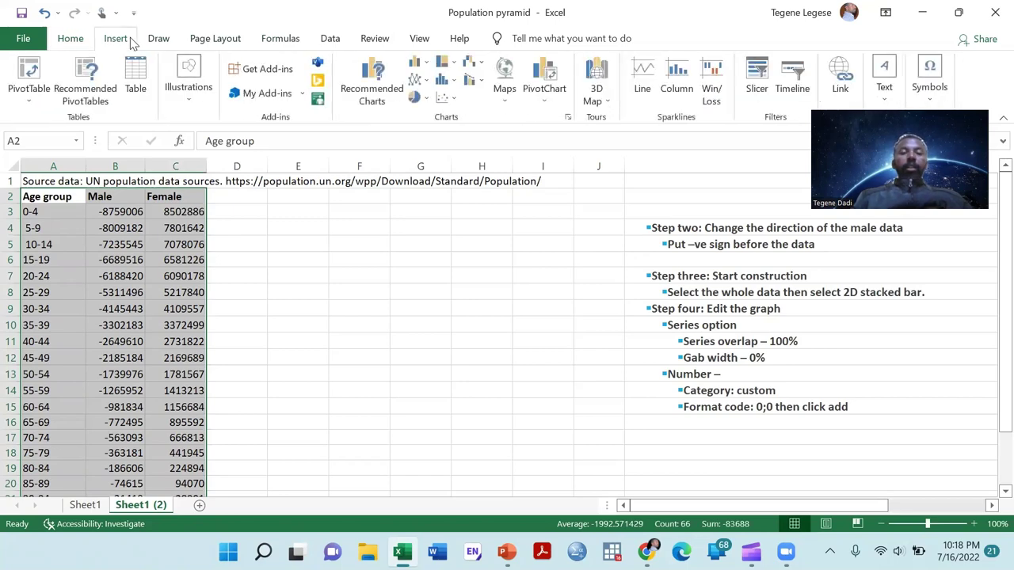
pyautogui.click(423, 69)
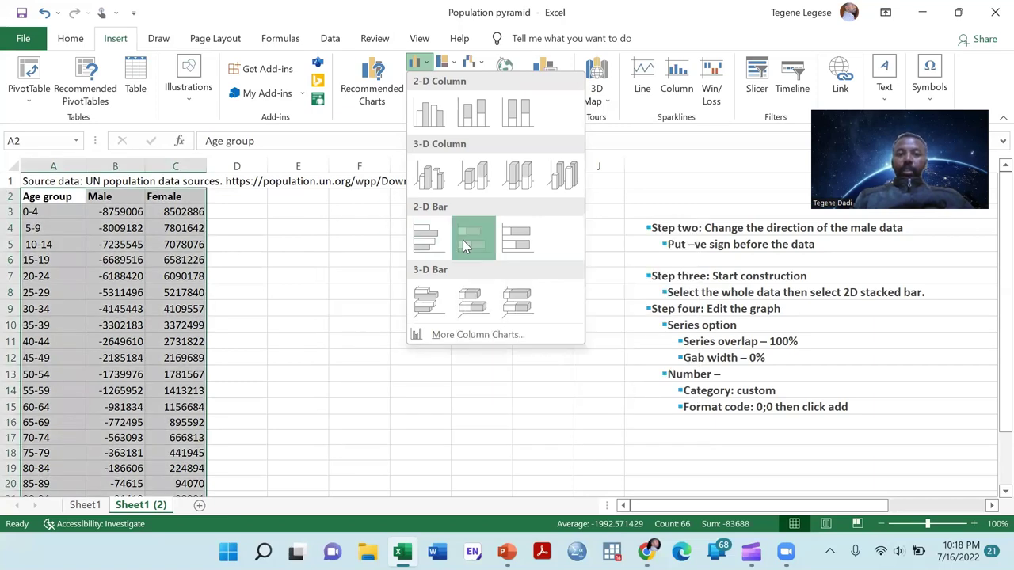
pyautogui.click(463, 242)
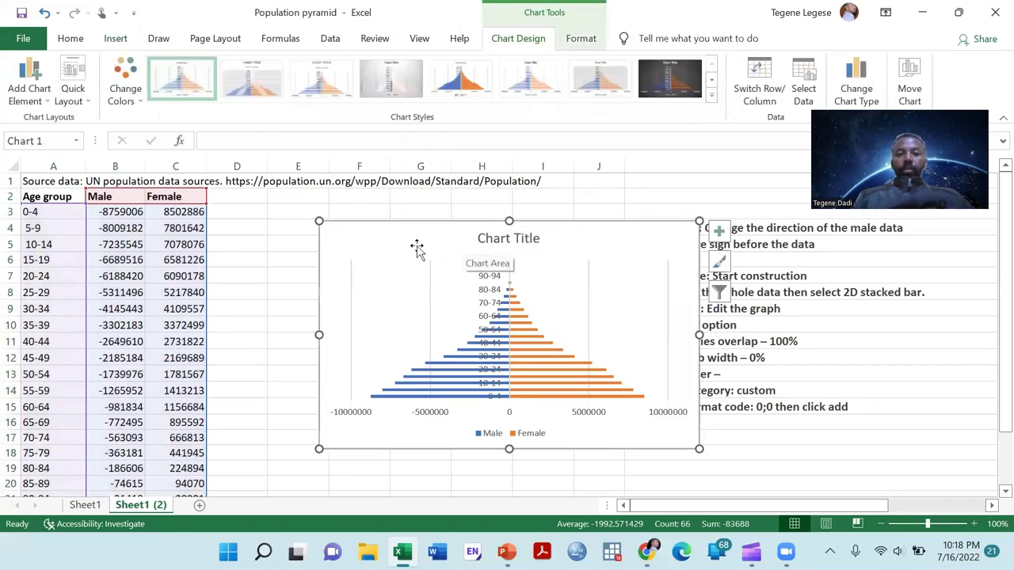
pyautogui.moveTo(417, 244); pyautogui.dragTo(330, 220)
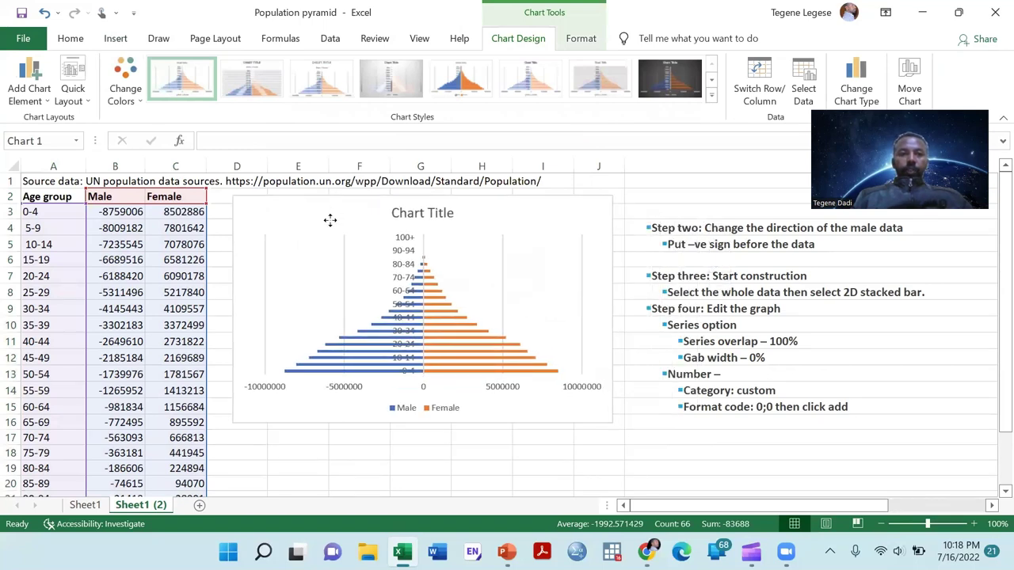
pyautogui.moveTo(329, 220); pyautogui.dragTo(329, 220)
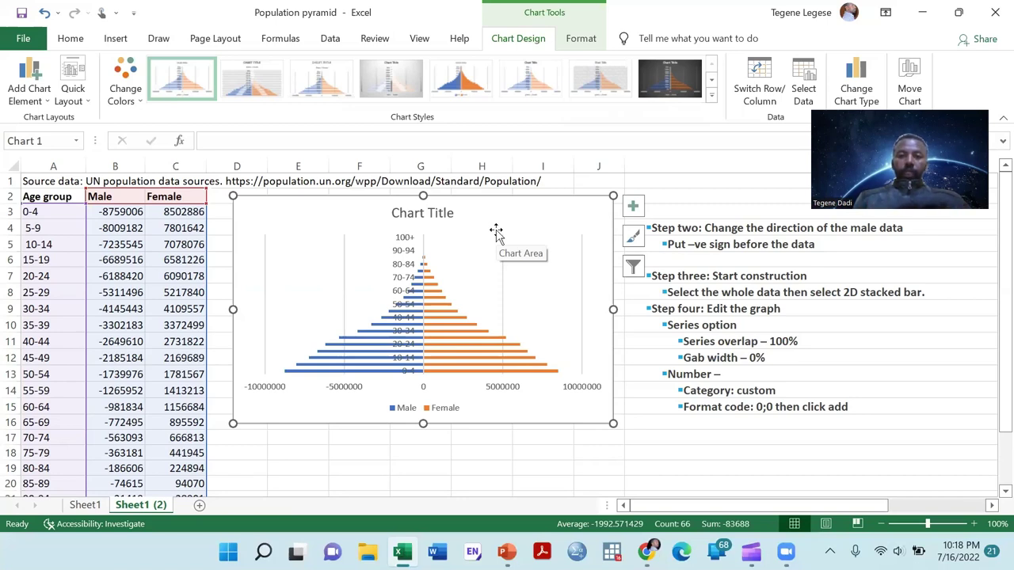
# Open the plot area's formatting settings and look through its Fill and Border options.
pyautogui.click(450, 330)
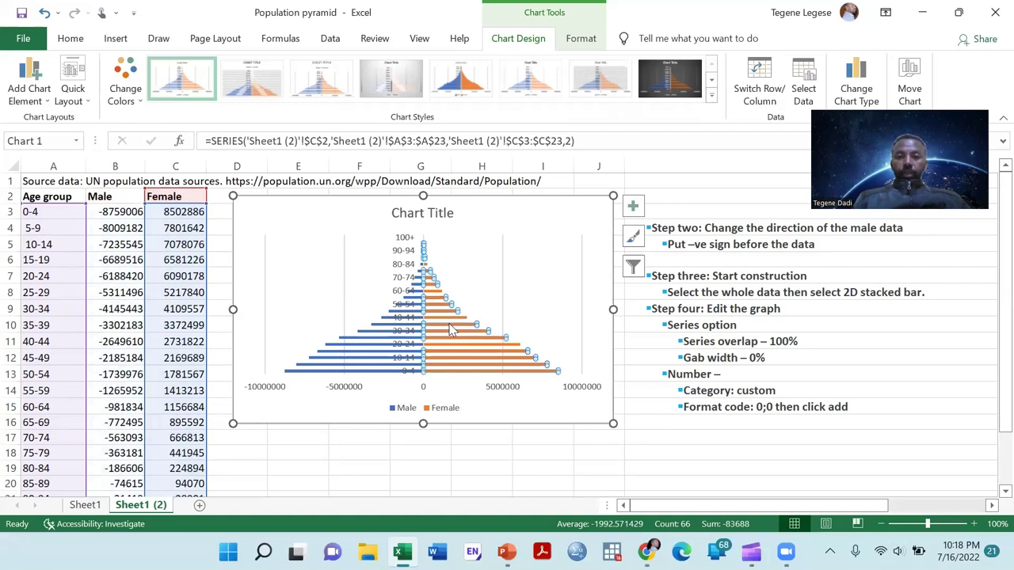
pyautogui.rightClick(450, 330)
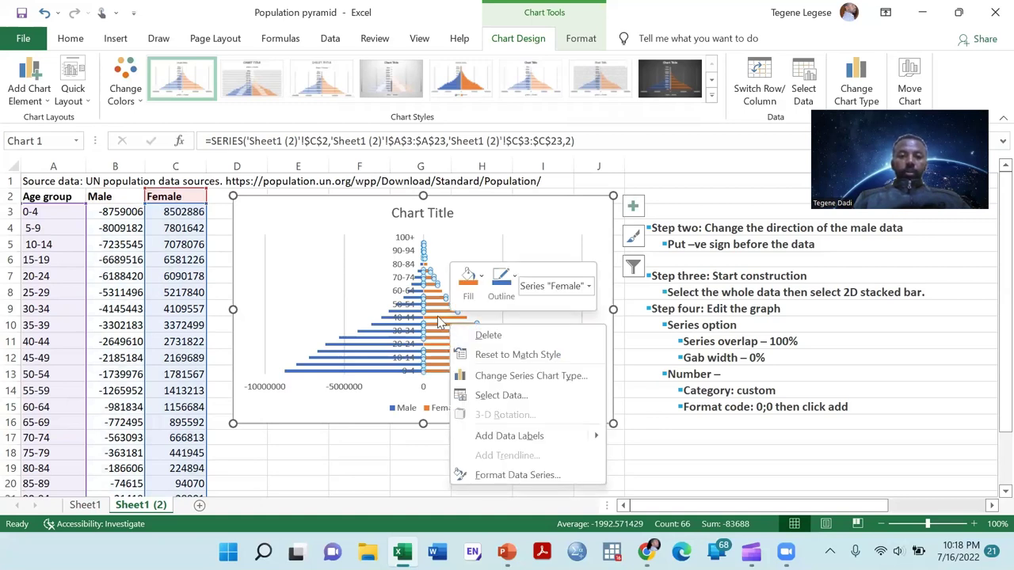
pyautogui.click(436, 315)
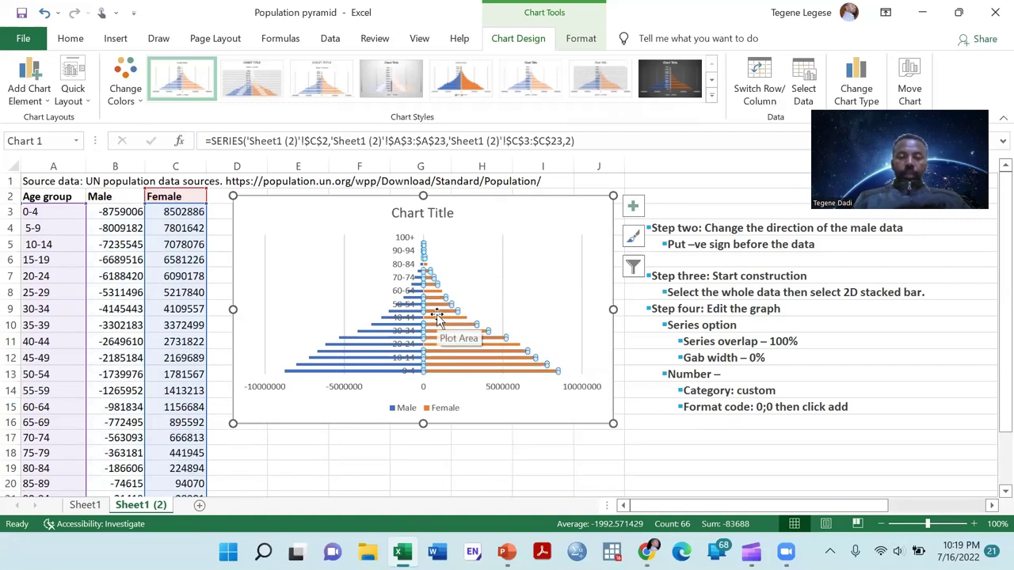
pyautogui.rightClick(437, 315)
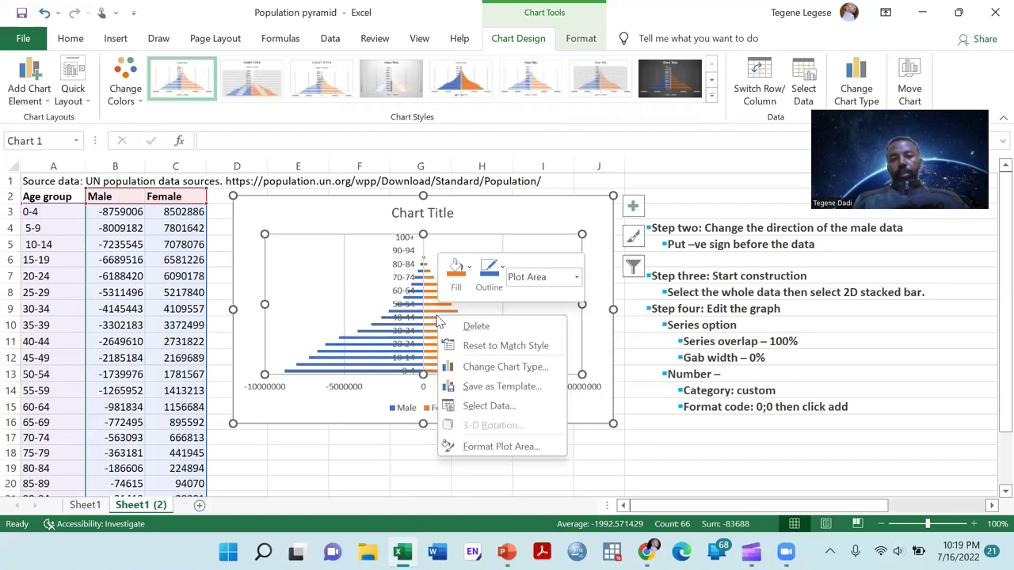
pyautogui.click(491, 447)
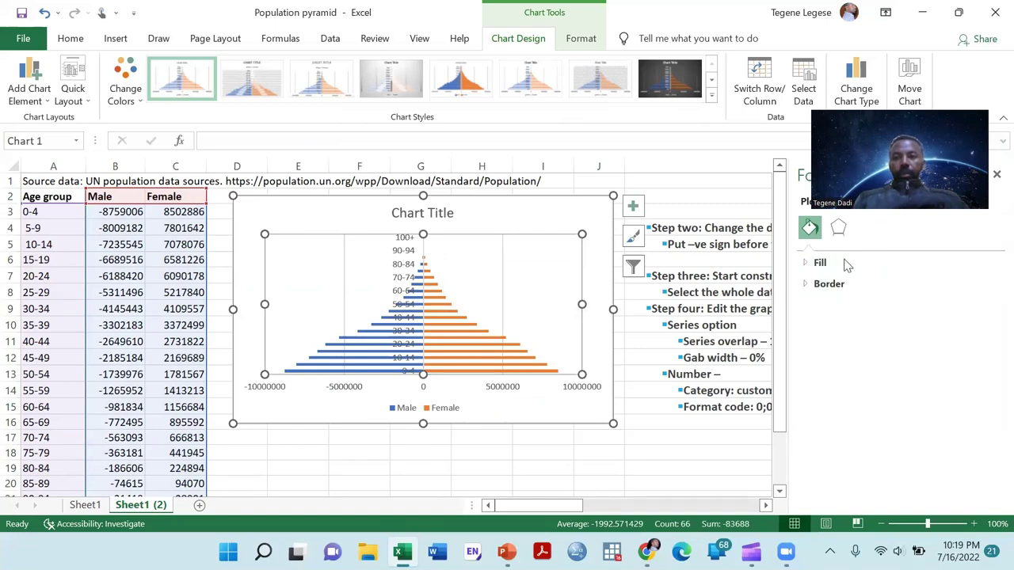
pyautogui.click(843, 261)
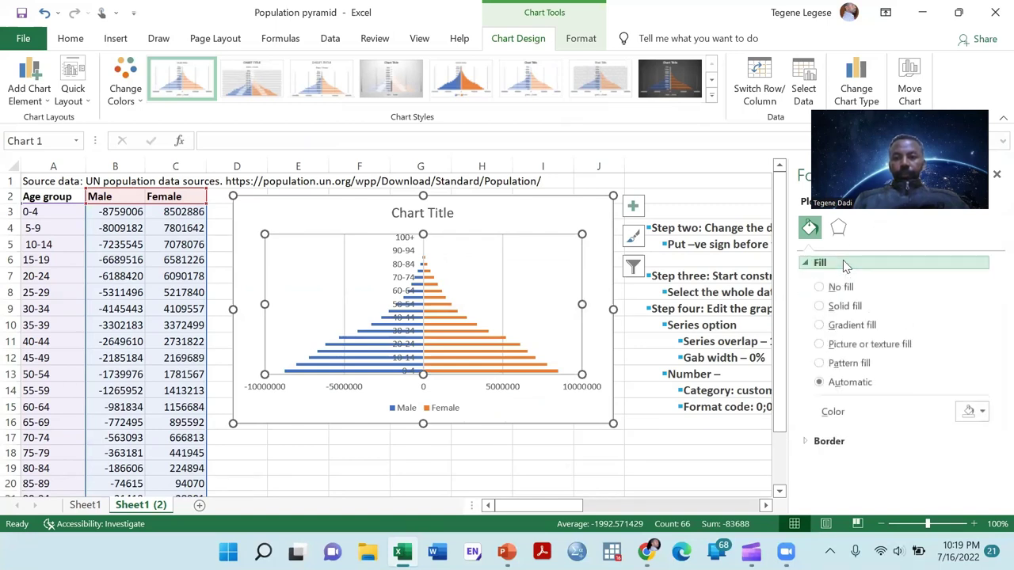
pyautogui.click(832, 445)
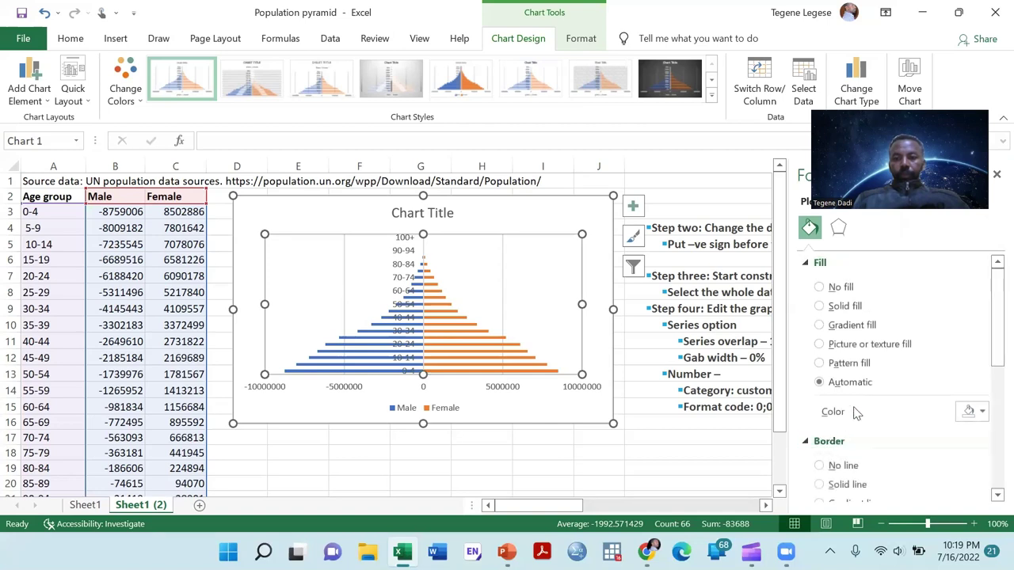
pyautogui.scroll(-2, 855, 414)
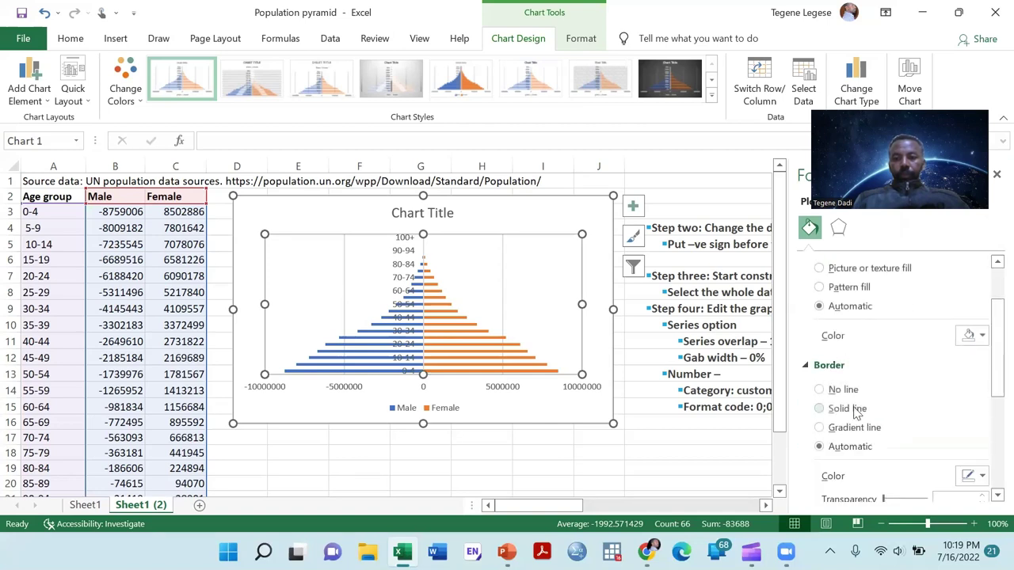
# Set the gap width of the chart's bars to 0% in the Female series options.
pyautogui.click(466, 356)
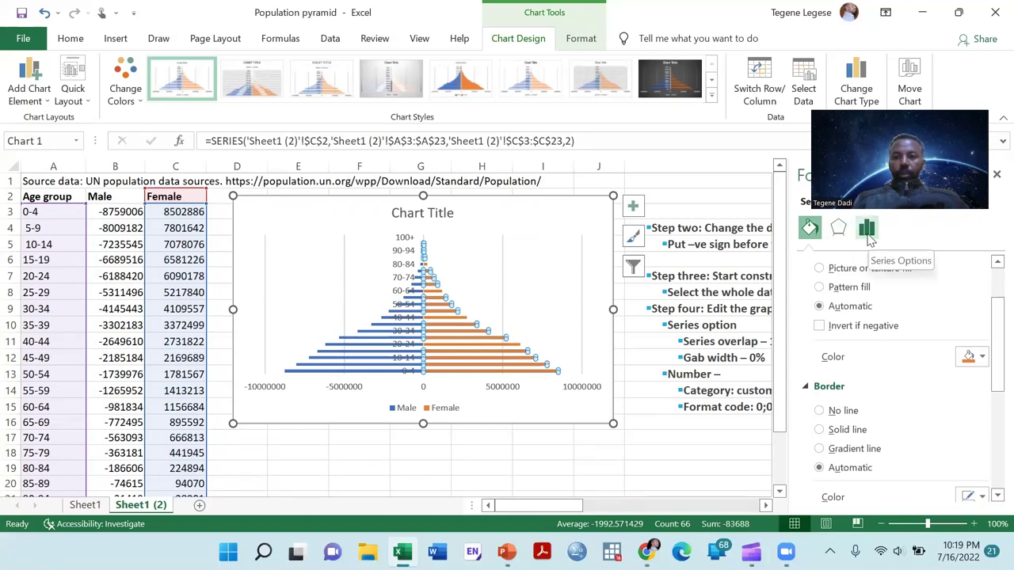
pyautogui.click(867, 229)
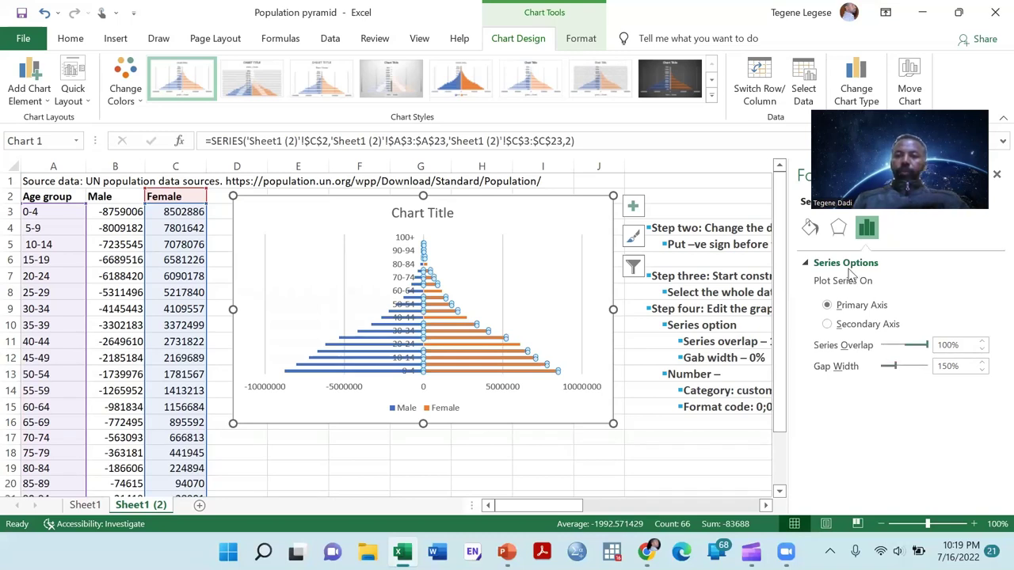
pyautogui.moveTo(509, 511); pyautogui.dragTo(533, 514)
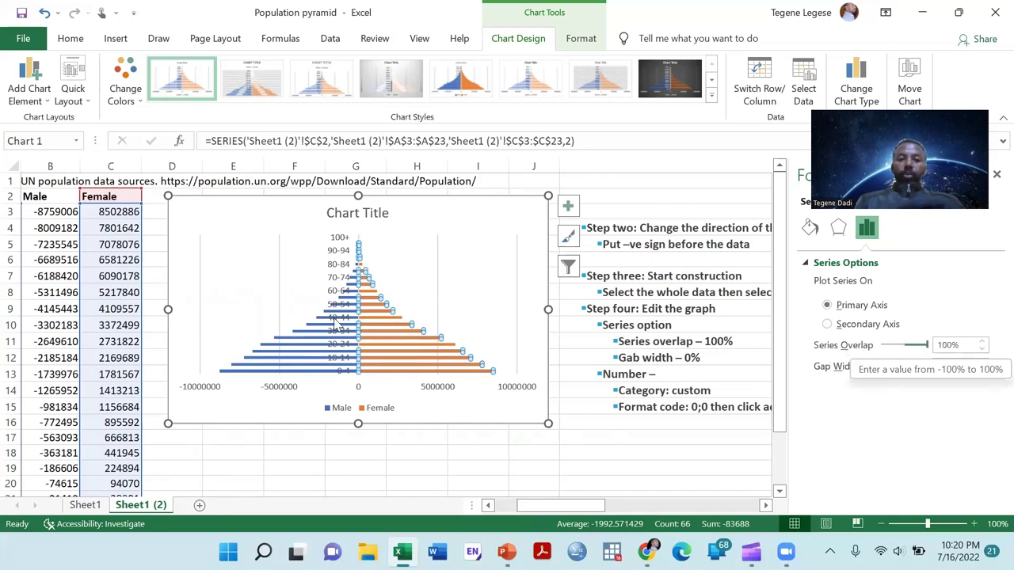
pyautogui.moveTo(399, 321)
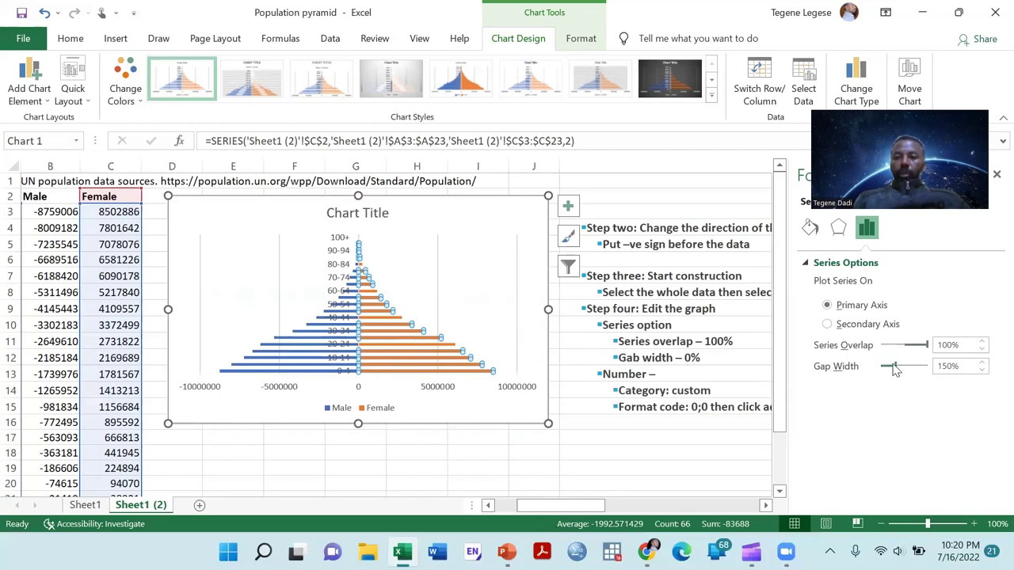
pyautogui.moveTo(895, 370); pyautogui.dragTo(881, 369)
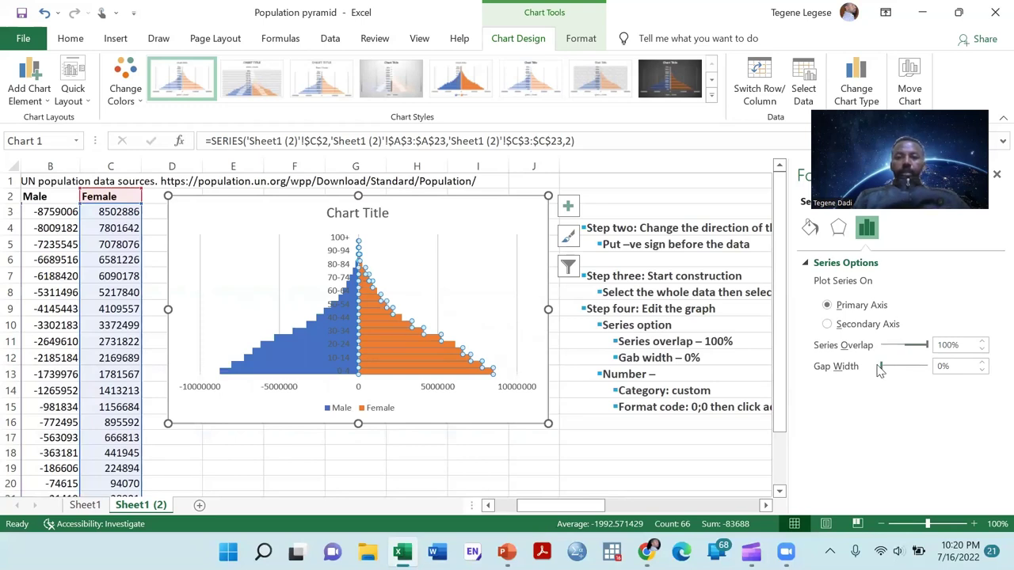
pyautogui.click(420, 273)
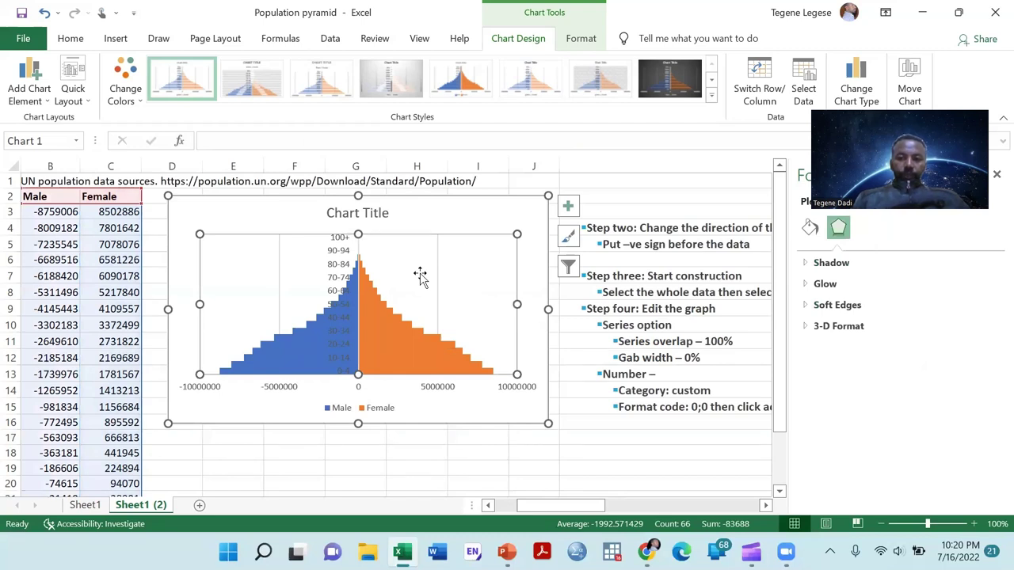
pyautogui.click(420, 345)
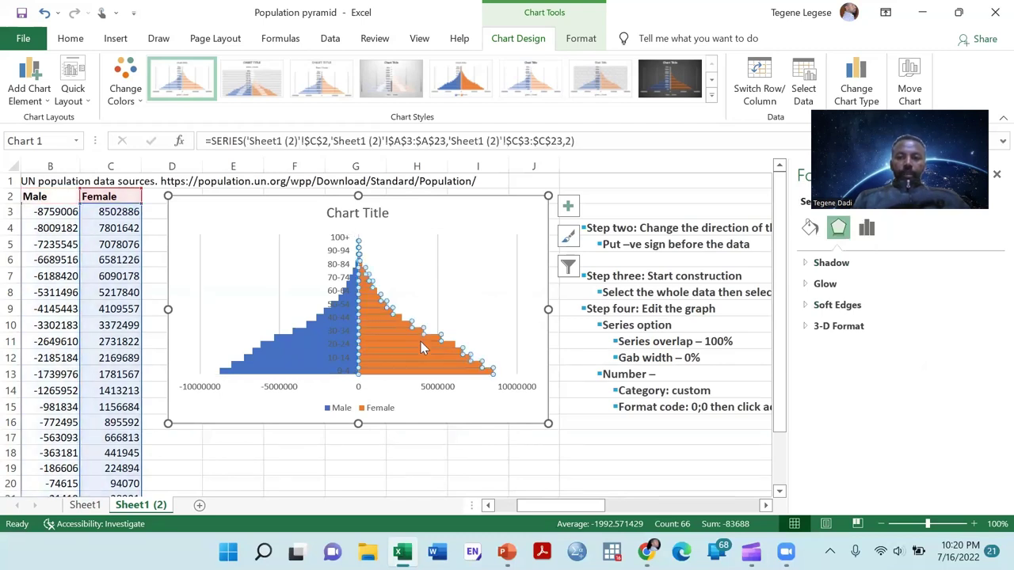
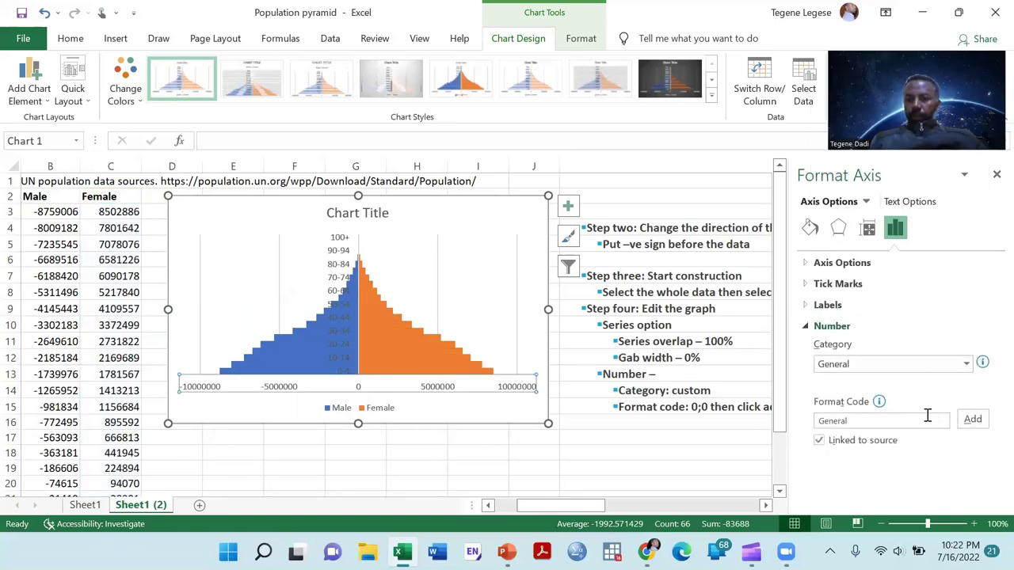
# Apply the Custom number category with format code 0;0 to the horizontal population axis.
pyautogui.click(917, 370)
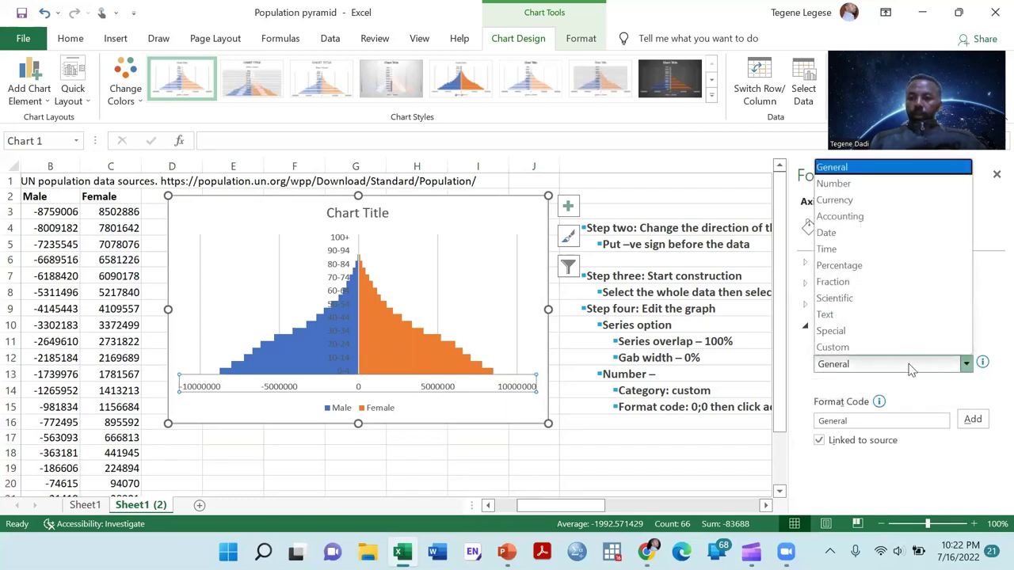
pyautogui.click(854, 349)
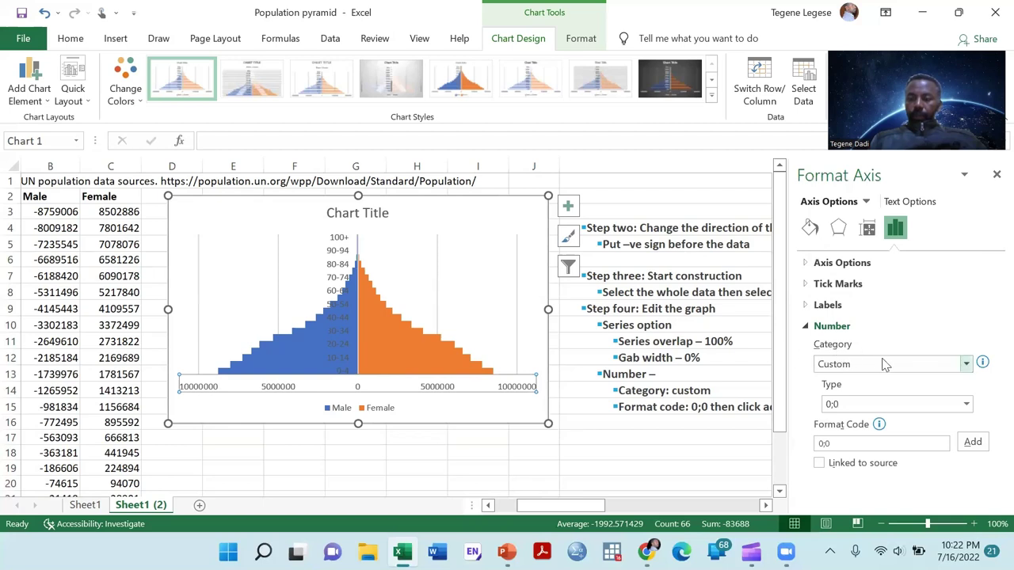
pyautogui.click(881, 363)
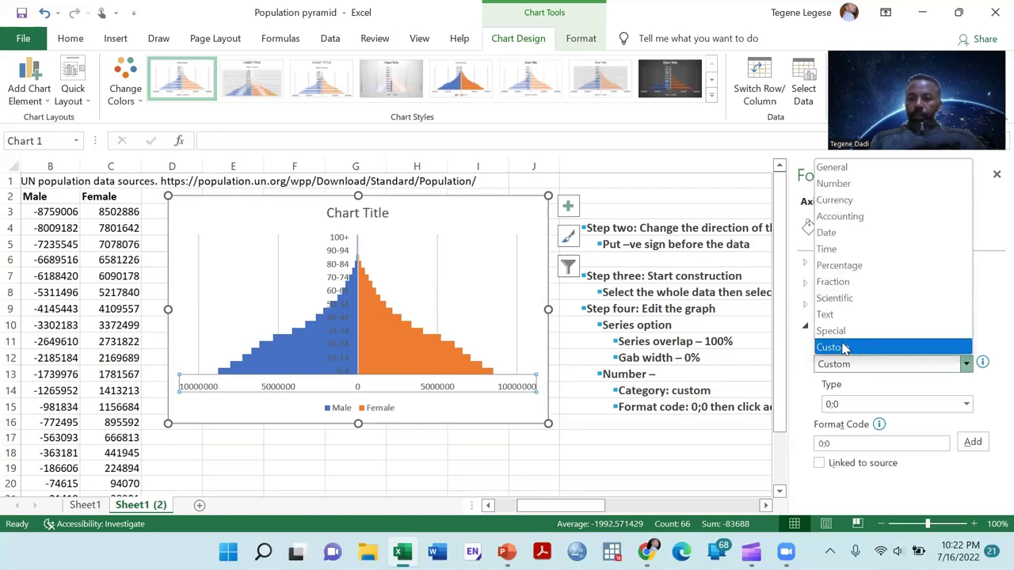
pyautogui.click(843, 348)
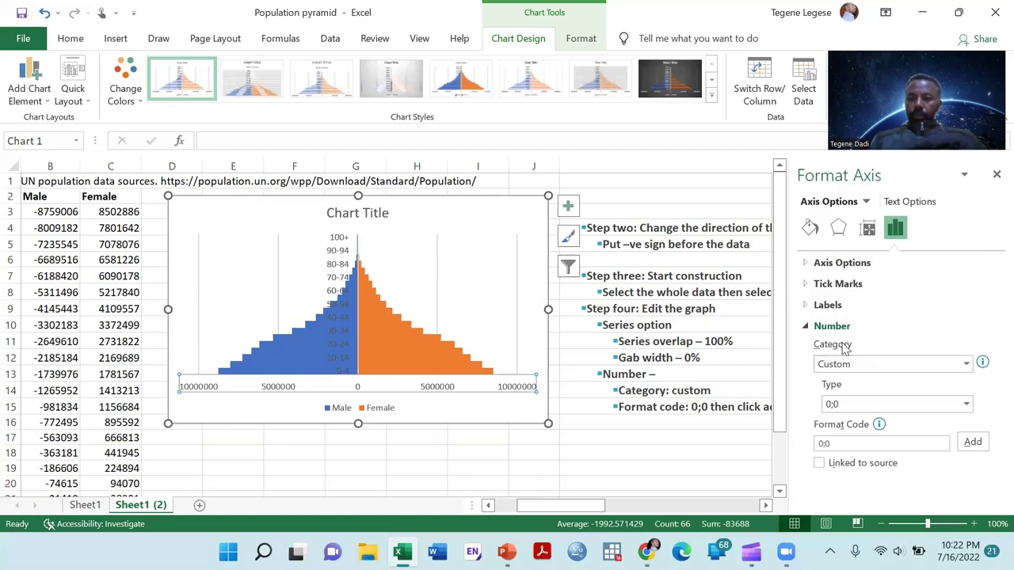
pyautogui.click(965, 405)
pyautogui.click(966, 406)
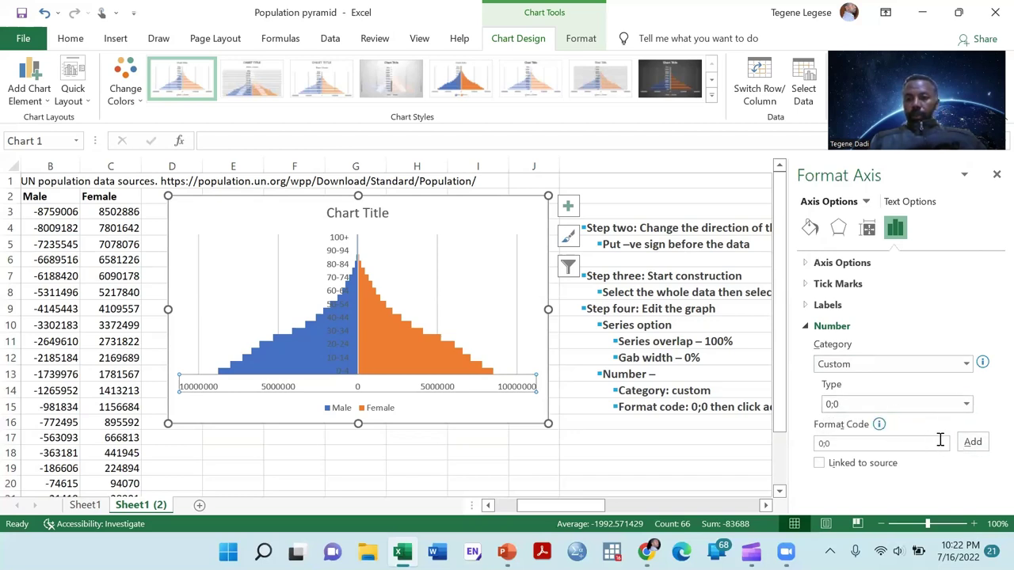
pyautogui.click(889, 441)
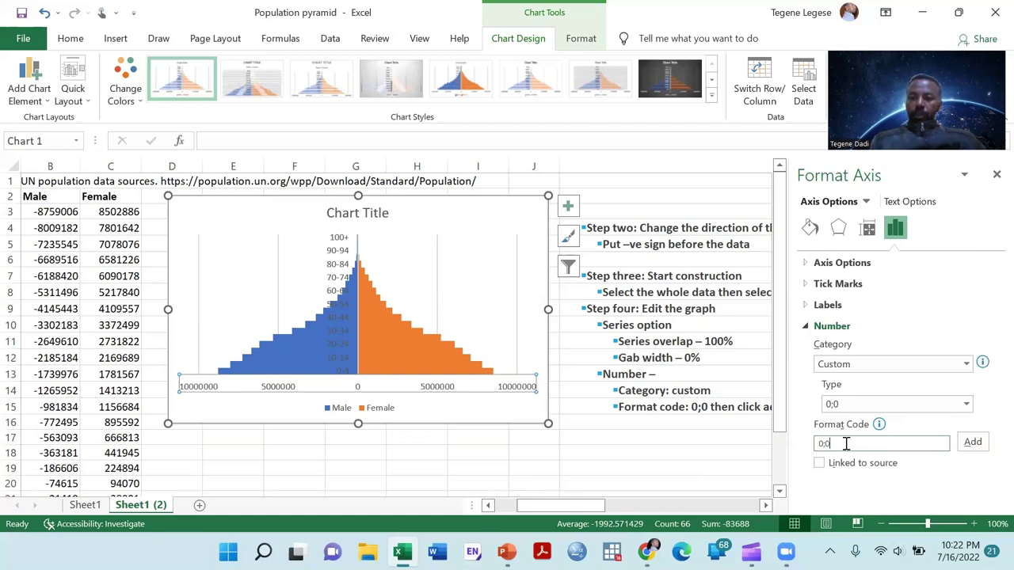
pyautogui.click(975, 447)
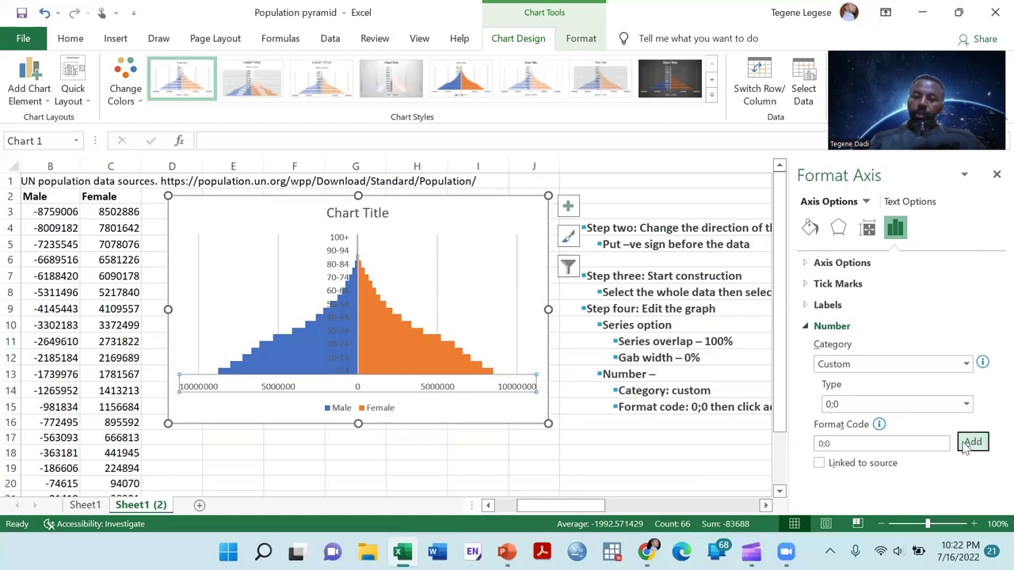
# Try the High label position for the vertical age-group axis.
pyautogui.click(819, 336)
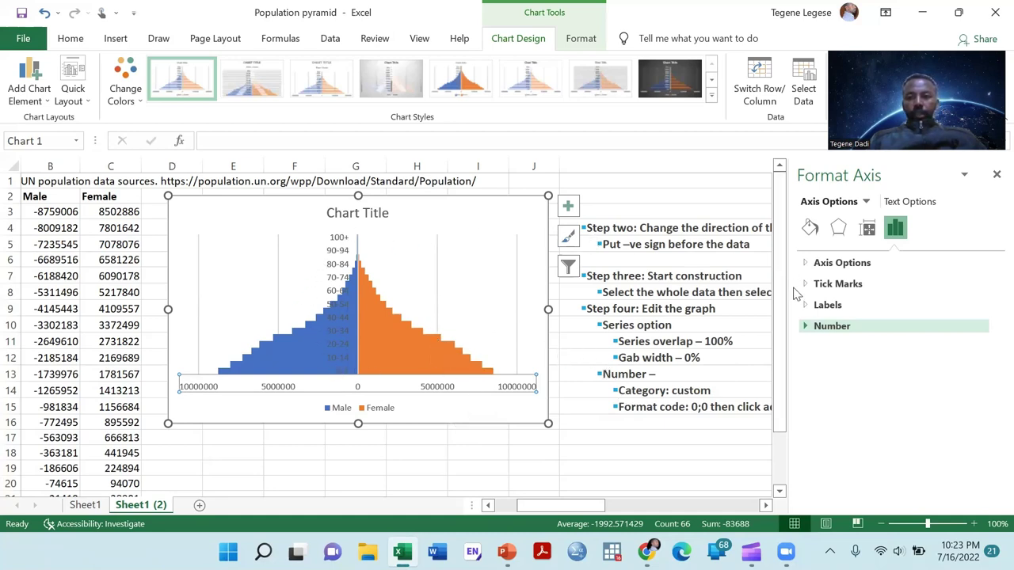
pyautogui.click(808, 307)
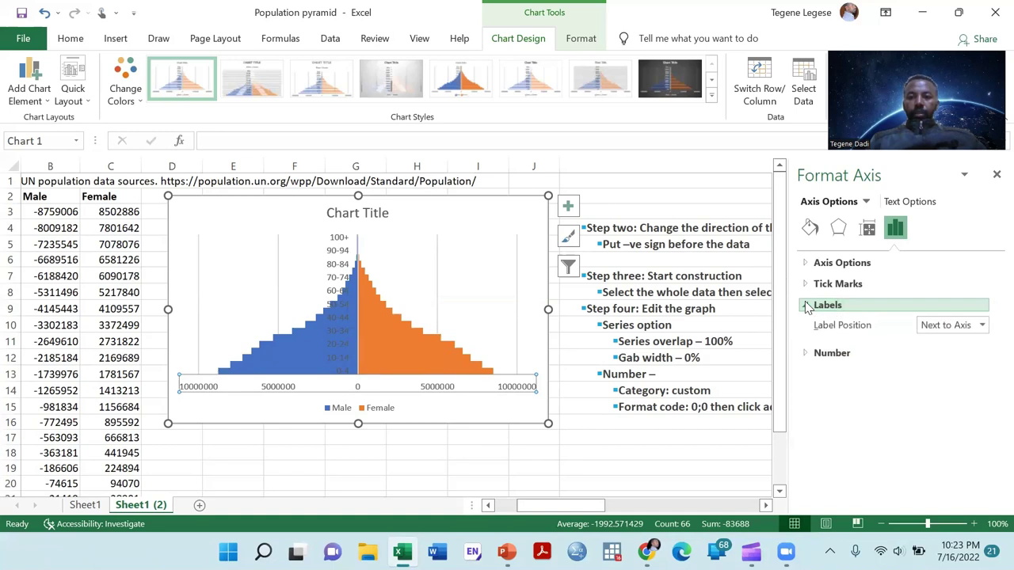
pyautogui.click(935, 325)
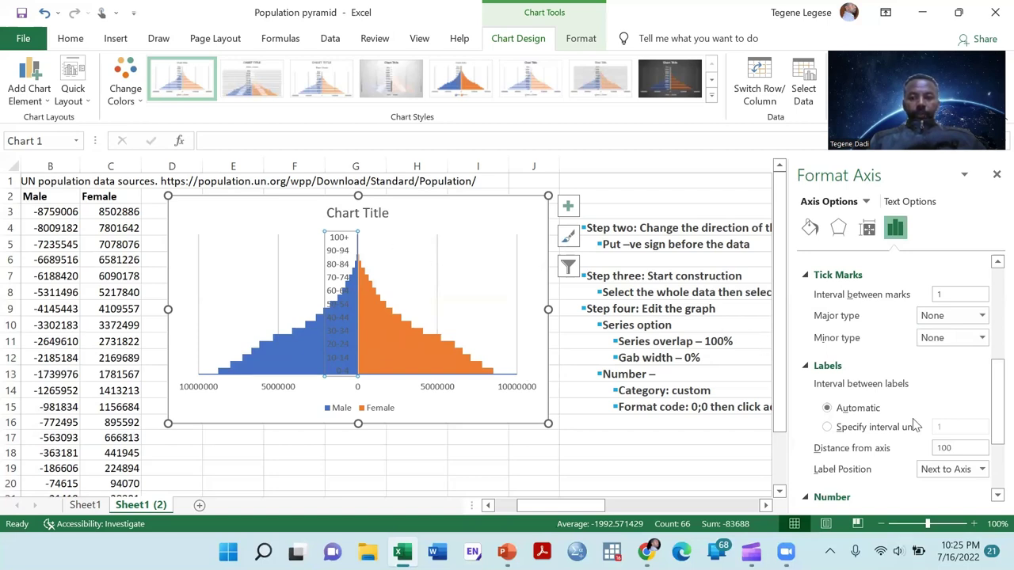
pyautogui.click(939, 470)
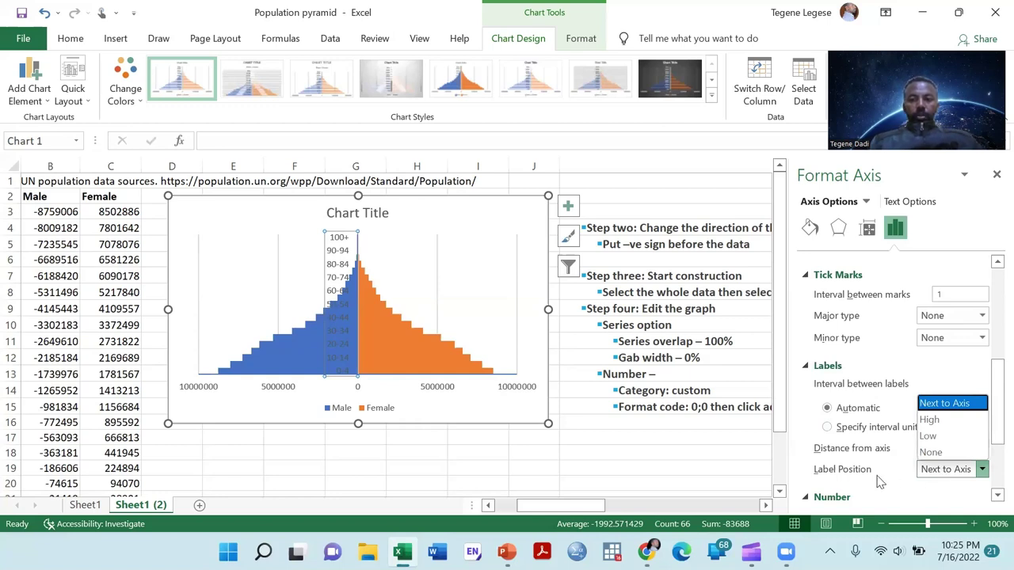
pyautogui.click(825, 367)
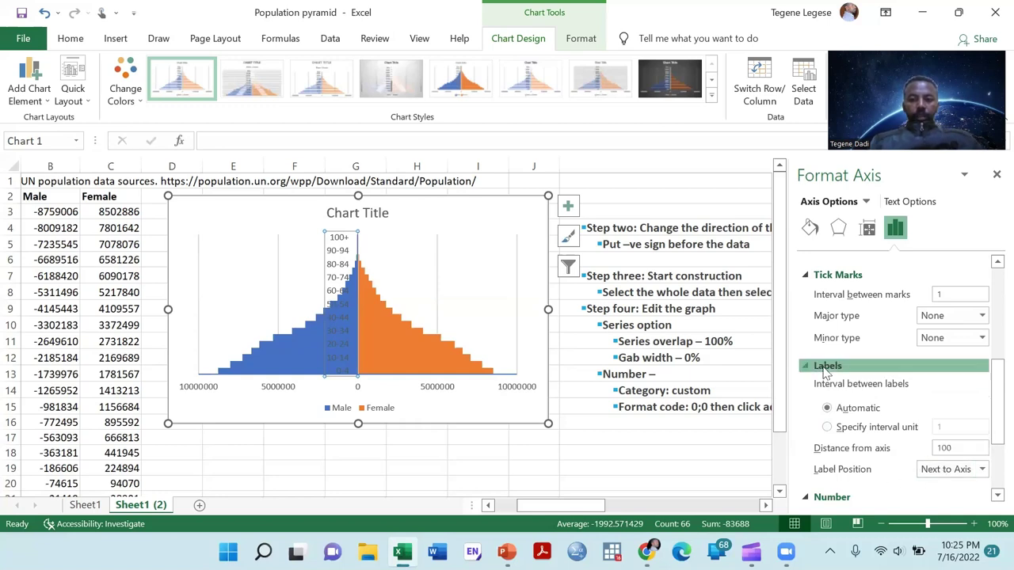
pyautogui.click(826, 366)
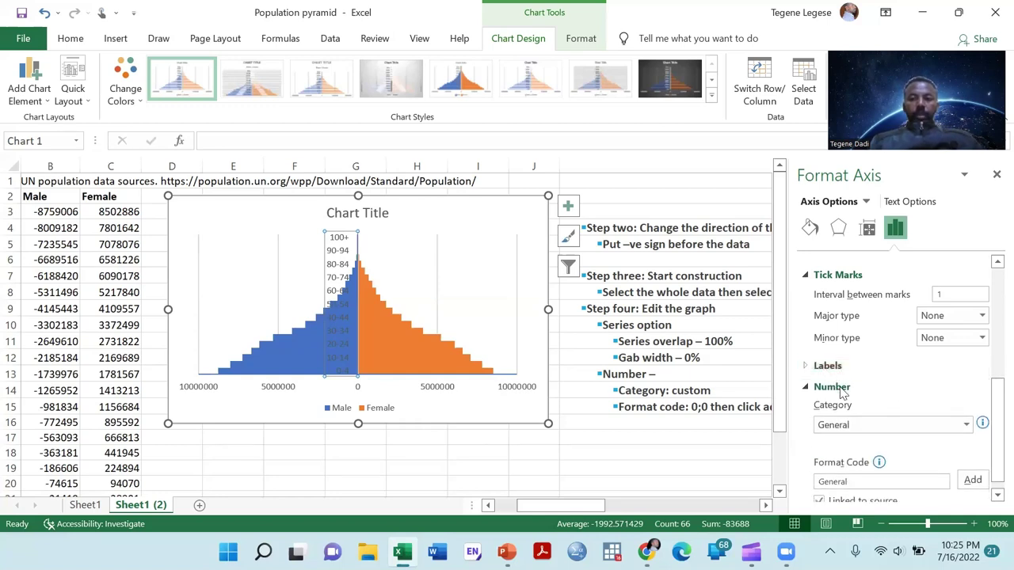
pyautogui.click(828, 366)
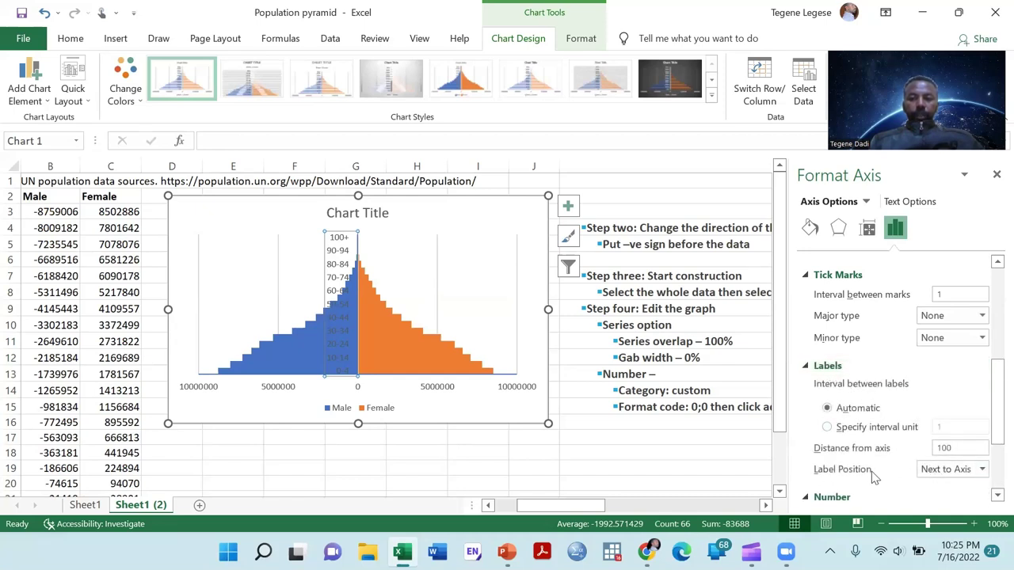
pyautogui.click(936, 472)
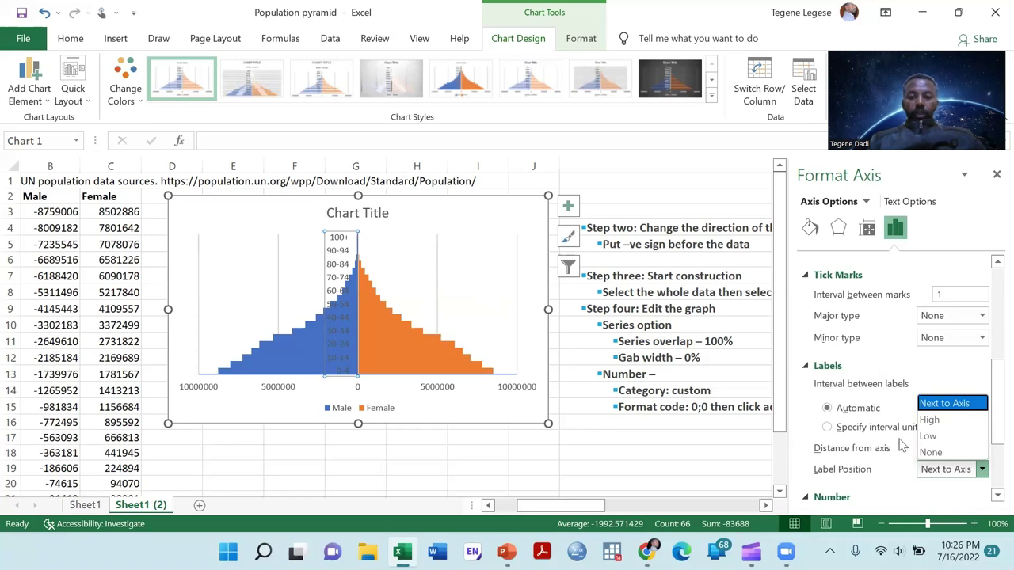
pyautogui.click(933, 424)
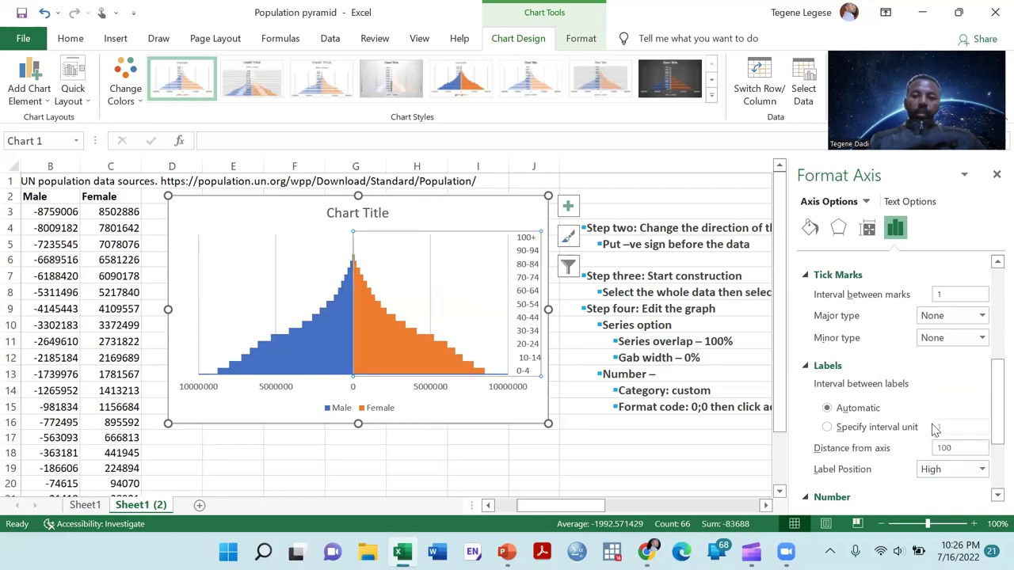
# Set the label position of the vertical age-group axis to Low.
pyautogui.click(947, 469)
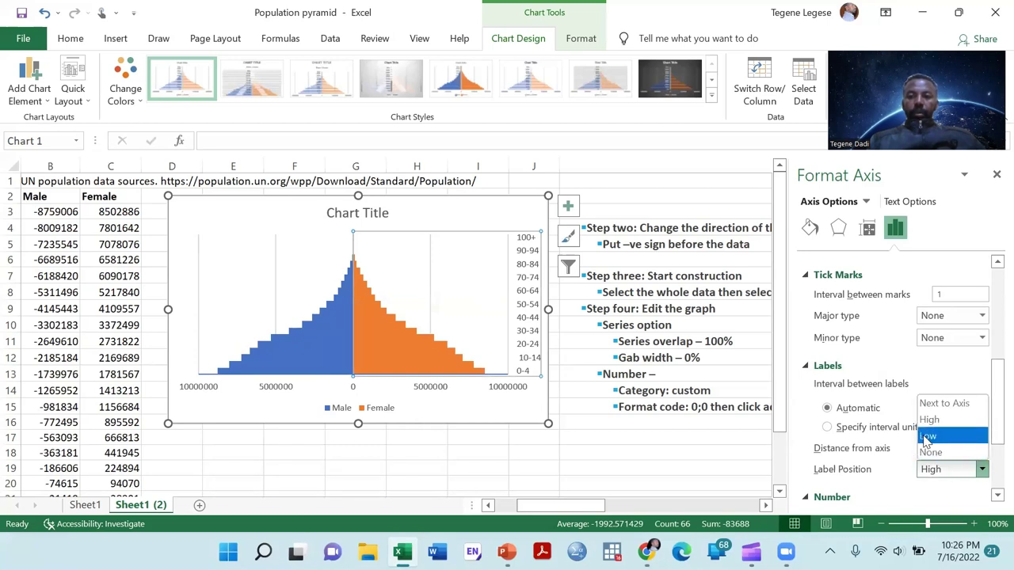
pyautogui.click(927, 437)
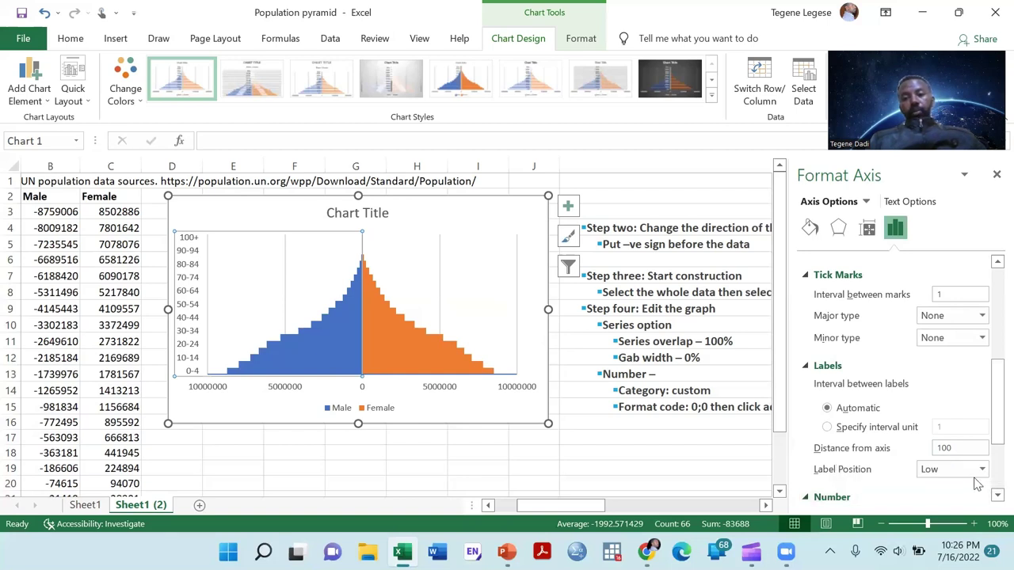
pyautogui.click(942, 475)
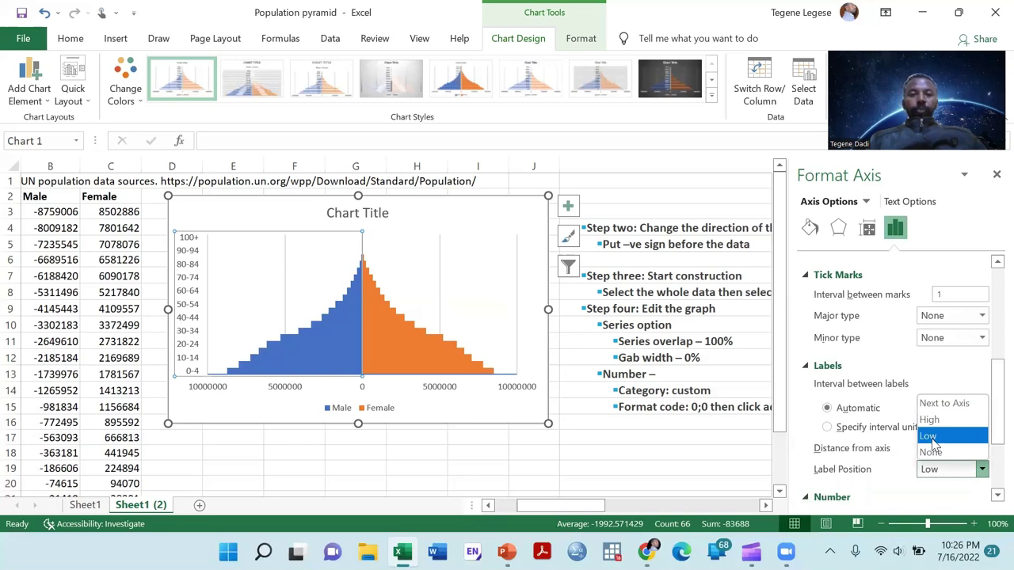
# Try the None label position for the vertical age-group axis and return the labels to Low.
pyautogui.click(934, 452)
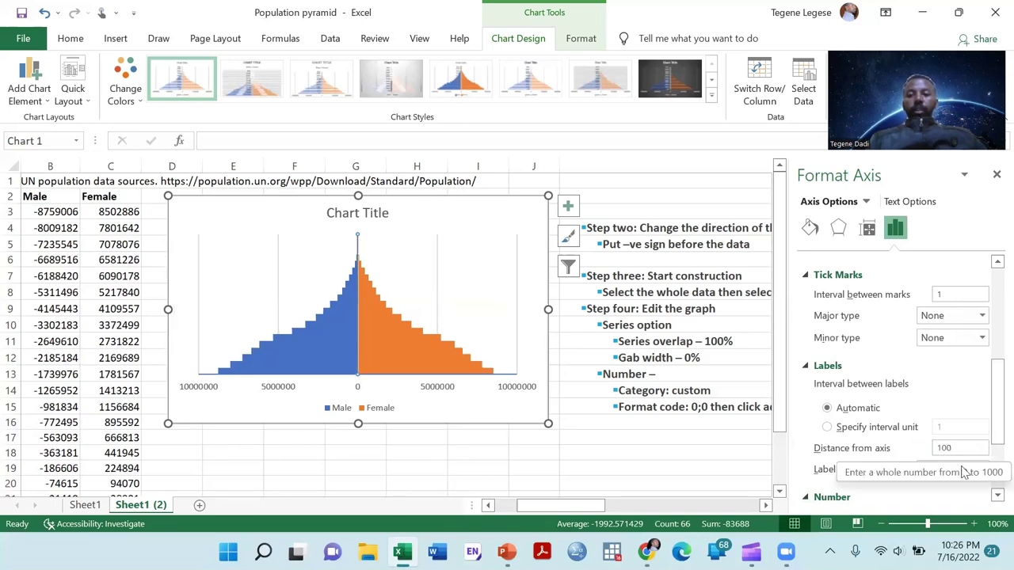
pyautogui.click(941, 473)
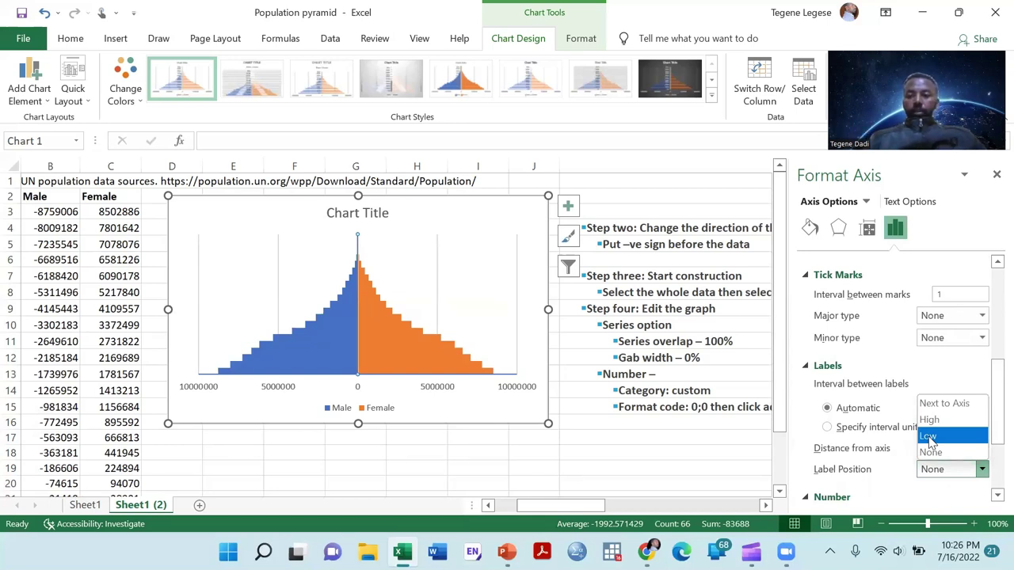
pyautogui.click(930, 437)
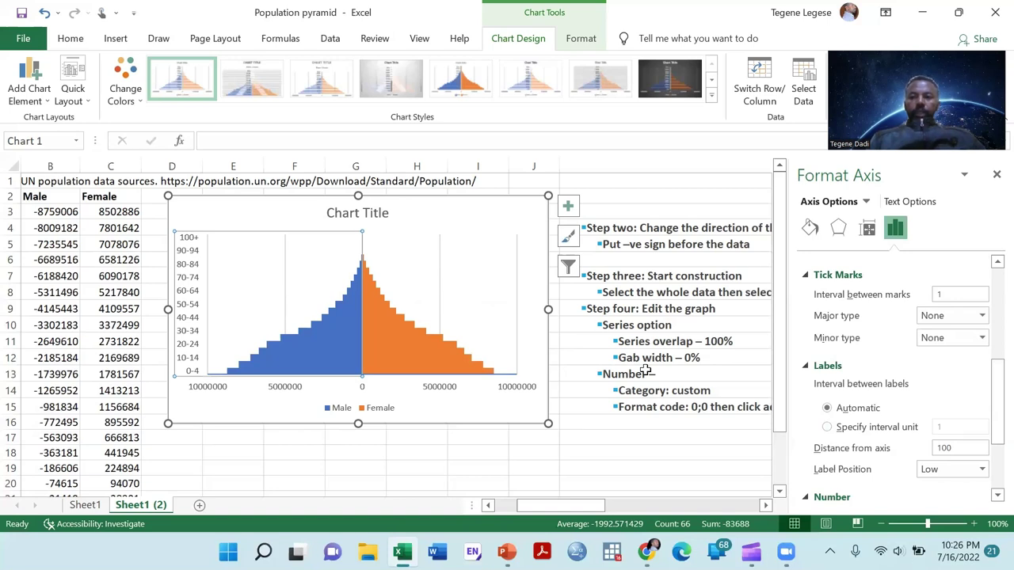
pyautogui.click(433, 272)
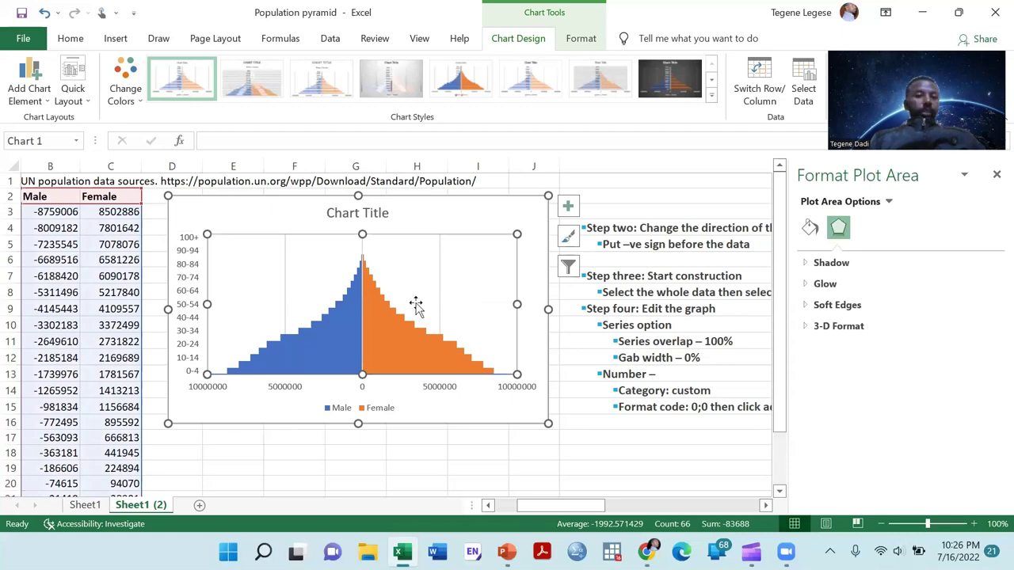
pyautogui.click(403, 346)
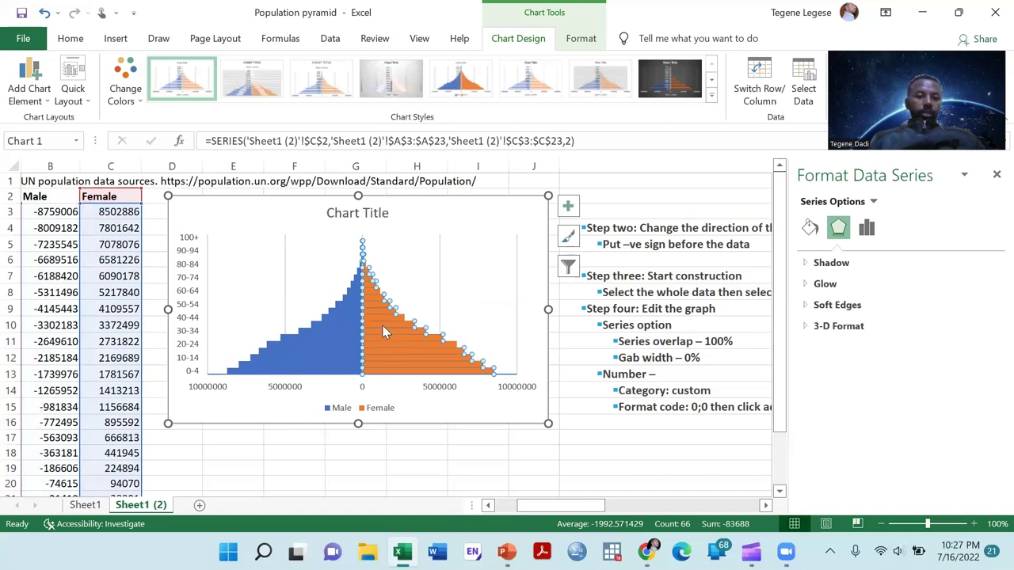
pyautogui.click(248, 214)
# Replace the chart title with "Ethiopia 2022".
pyautogui.click(345, 216)
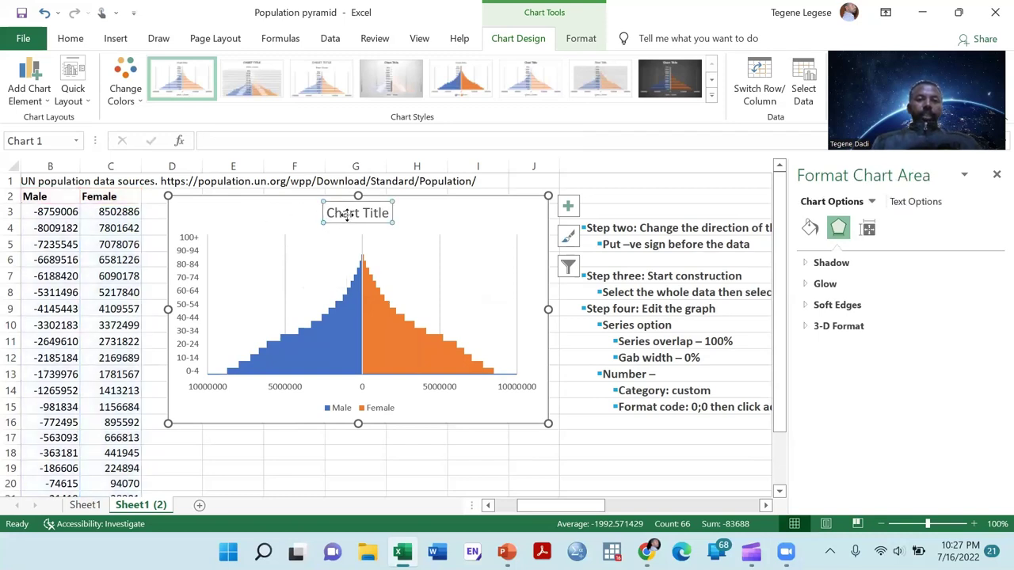
pyautogui.write('Ethiop')
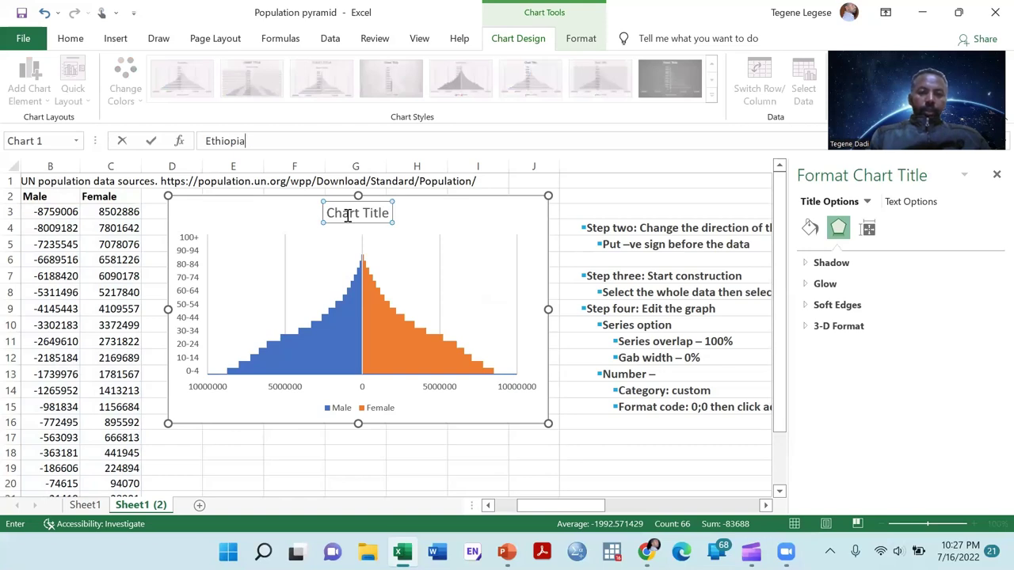
pyautogui.write('ia')
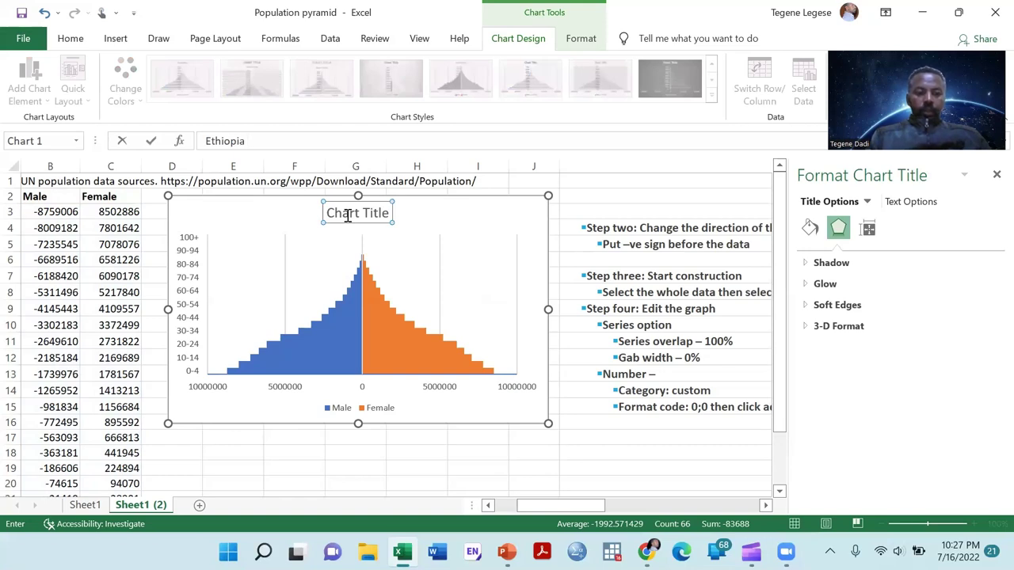
pyautogui.write(' 2022')
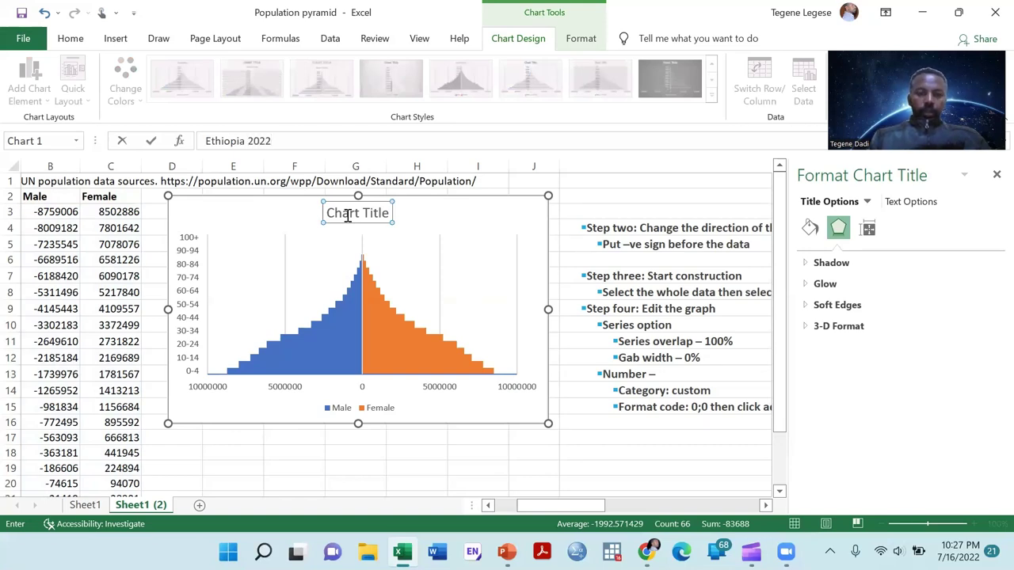
pyautogui.press('Return')
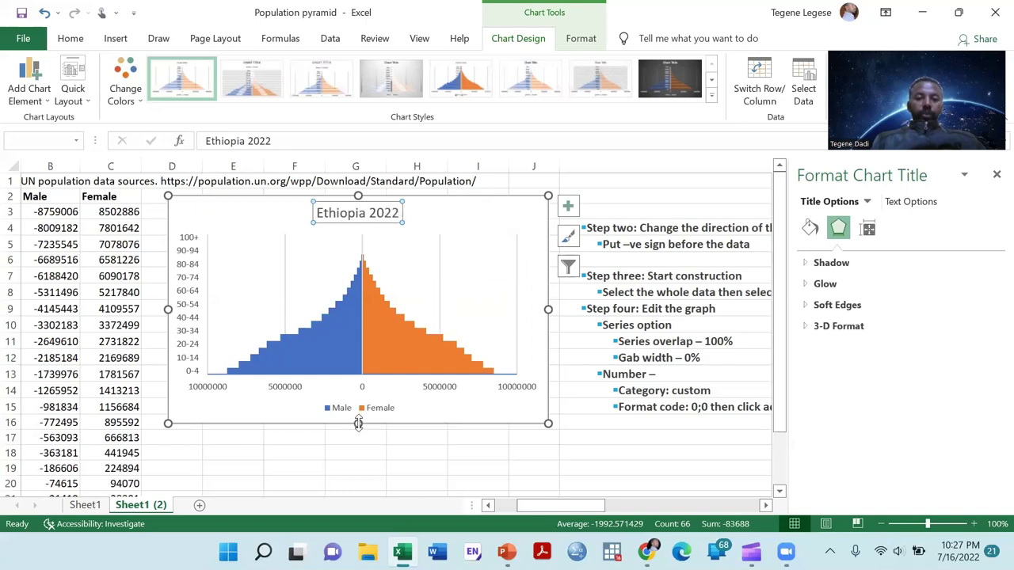
# Make the pyramid chart slightly taller by extending its lower edge, and try the chart style with the hatched plot background.
pyautogui.click(357, 421)
pyautogui.moveTo(353, 435); pyautogui.dragTo(353, 435)
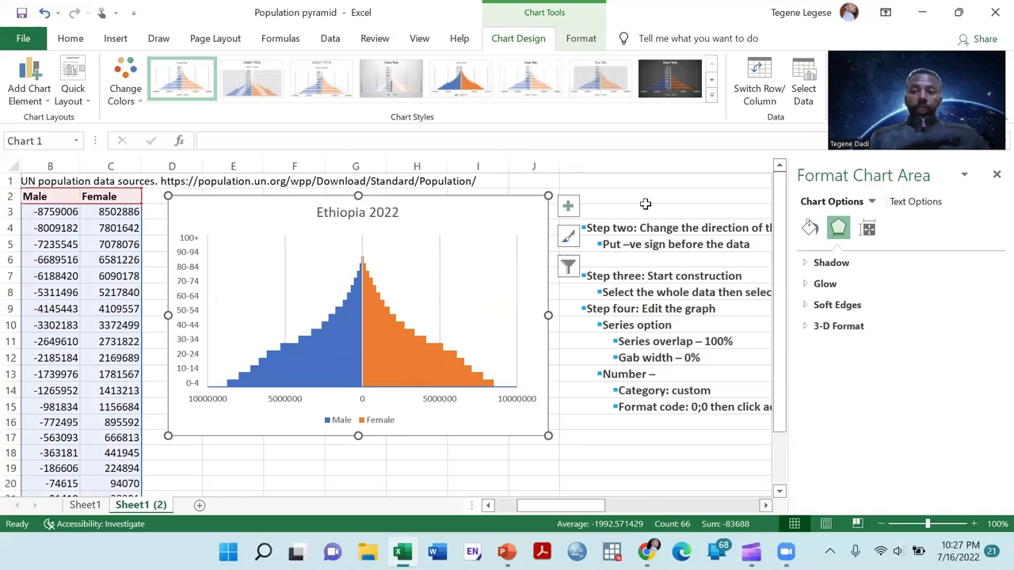
pyautogui.click(599, 77)
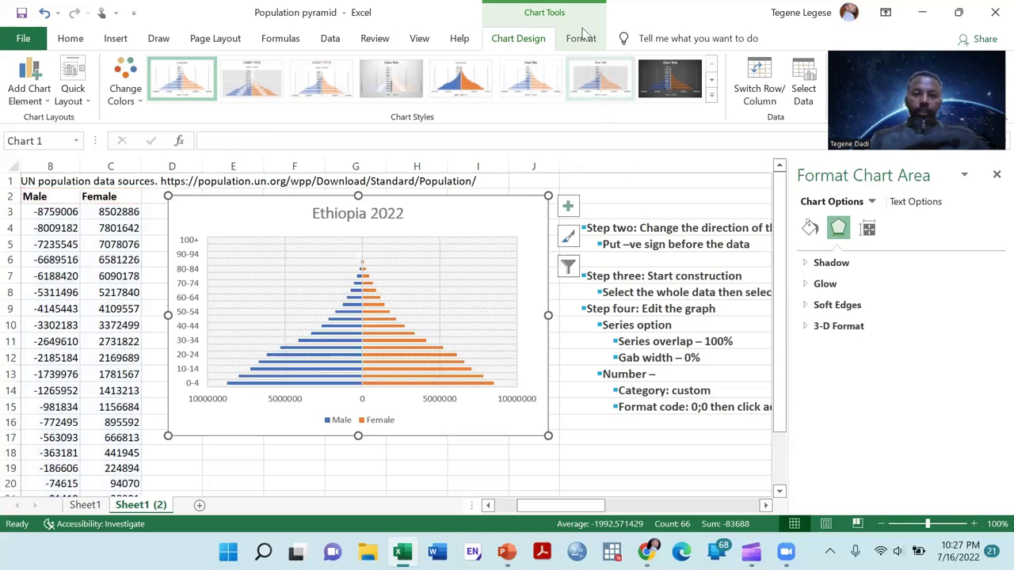